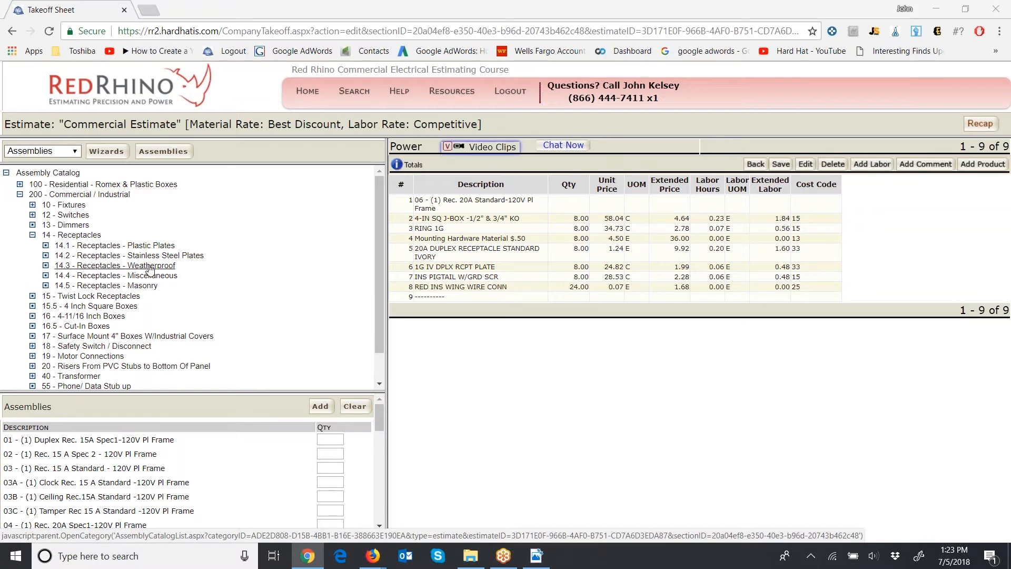
Open the 14.3 - Receptacles - Weatherproof category and inspect the parts list of assembly 42A, the GFI frame wall receptacle.
{"action": "left_click", "coordinate": [151, 267]}
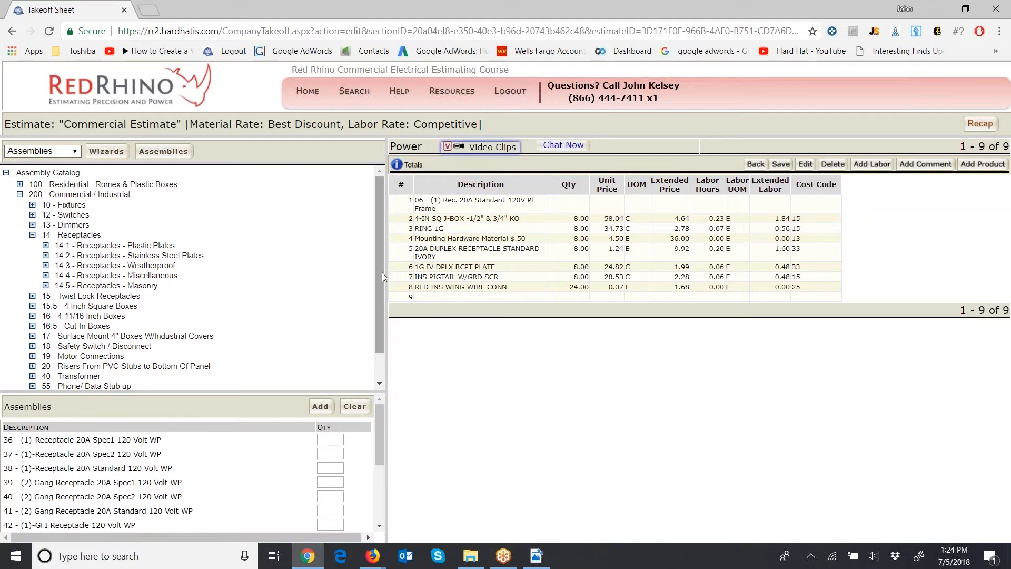
{"action": "left_click_drag", "start_coordinate": [387, 274], "coordinate": [402, 273]}
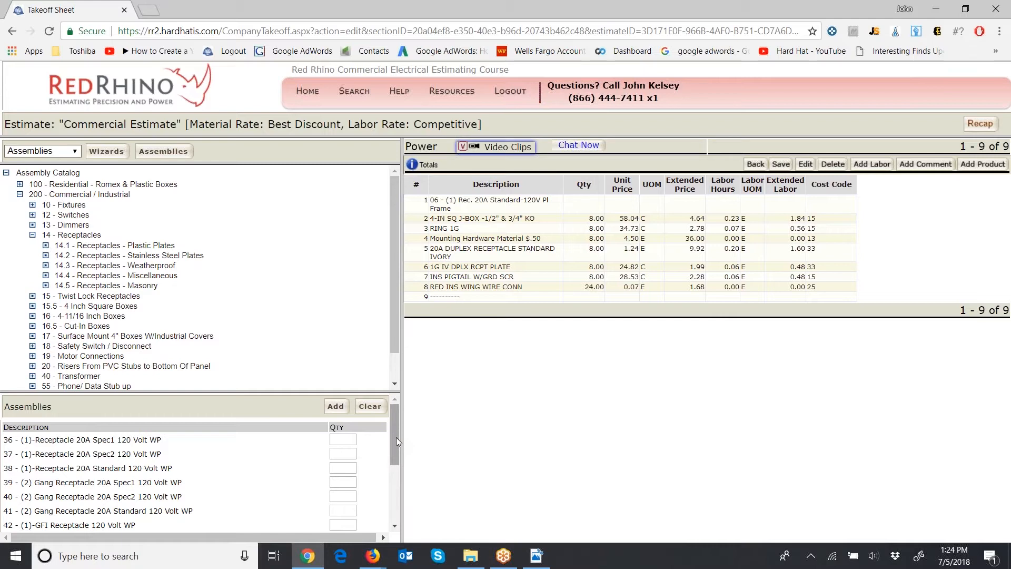
{"action": "left_click_drag", "start_coordinate": [396, 437], "coordinate": [397, 447]}
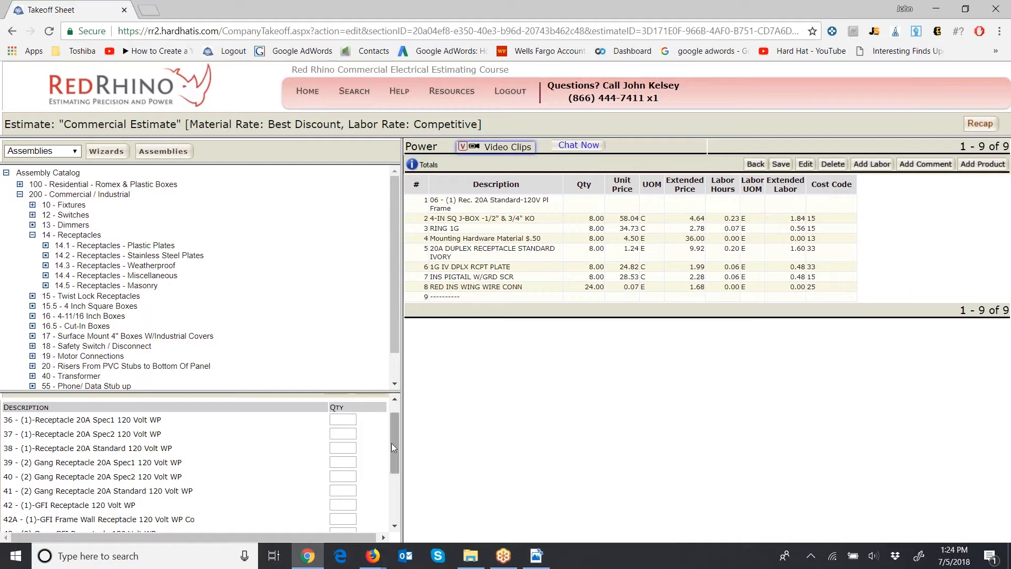
{"action": "left_click_drag", "start_coordinate": [391, 444], "coordinate": [394, 466]}
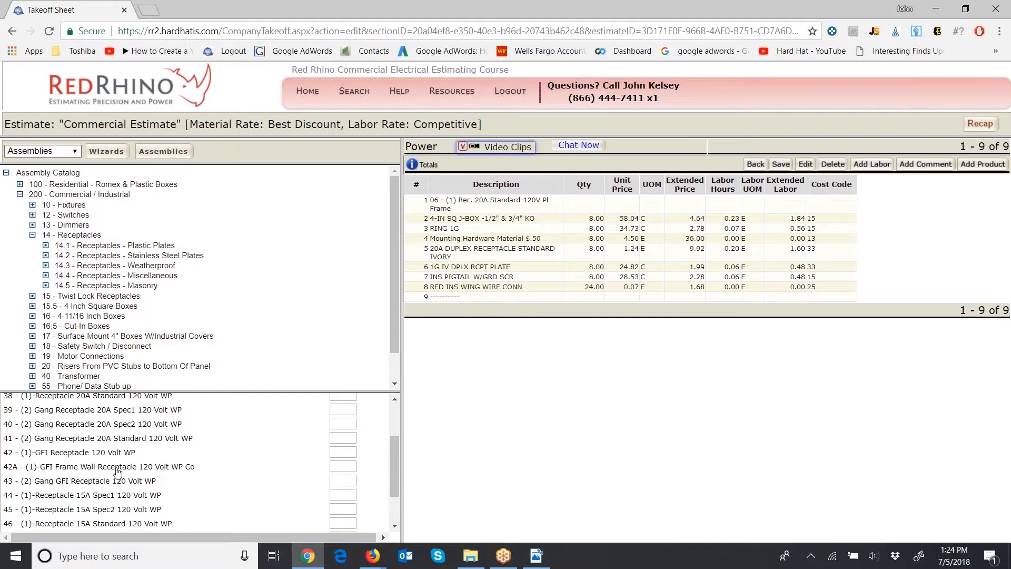
{"action": "left_click", "coordinate": [176, 470]}
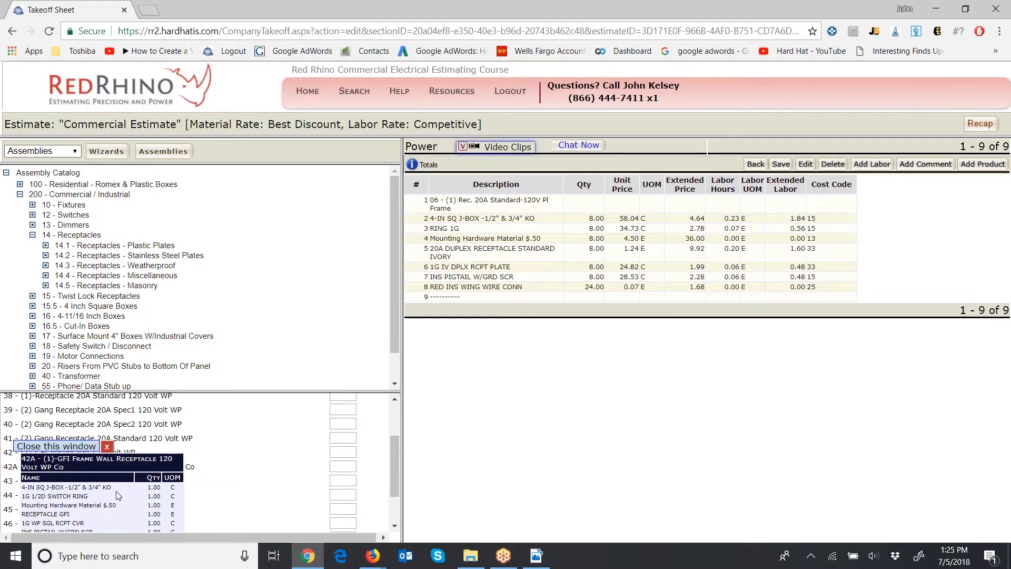
{"action": "left_click", "coordinate": [107, 446]}
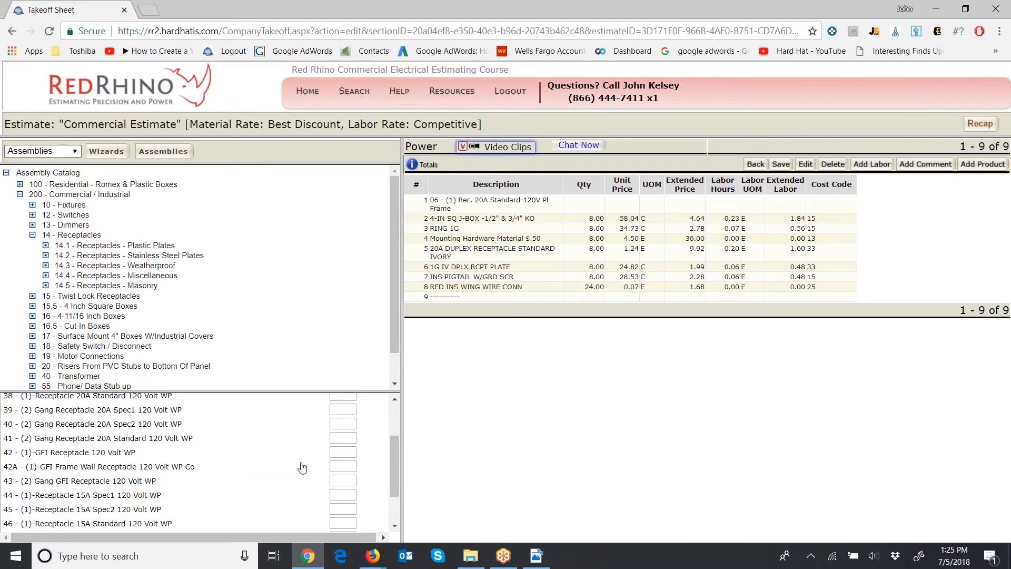
Add 1 of assembly 42A - (1)-GFI Frame Wall Receptacle 120 Volt WP Co to the Power takeoff and save it.
{"action": "left_click", "coordinate": [338, 465]}
{"action": "scroll", "coordinate": [394, 463], "scroll_direction": "up", "scroll_amount": 2}
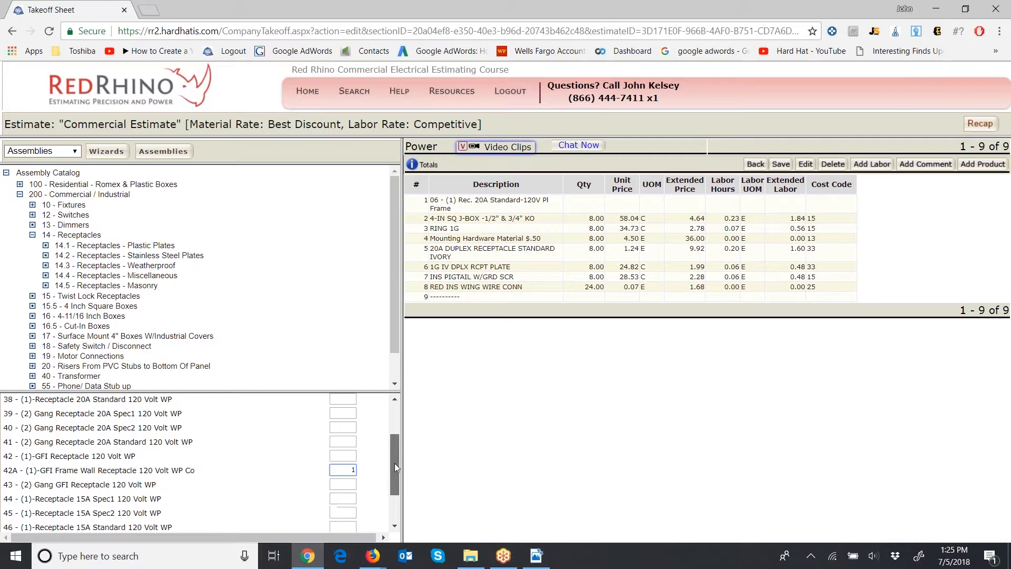
{"action": "left_click", "coordinate": [336, 406]}
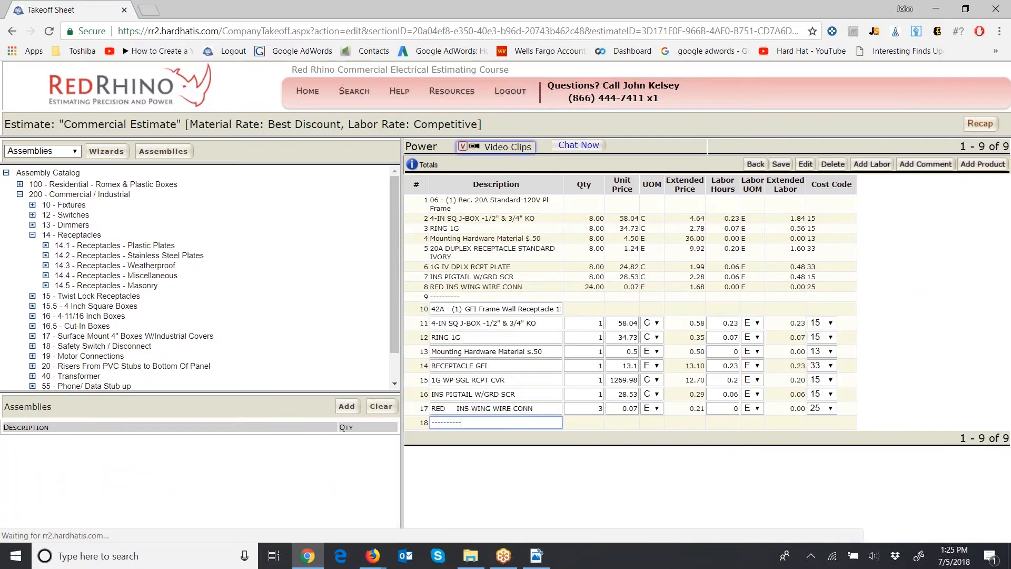
{"action": "left_click_drag", "start_coordinate": [401, 352], "coordinate": [275, 348]}
{"action": "left_click", "coordinate": [780, 164]}
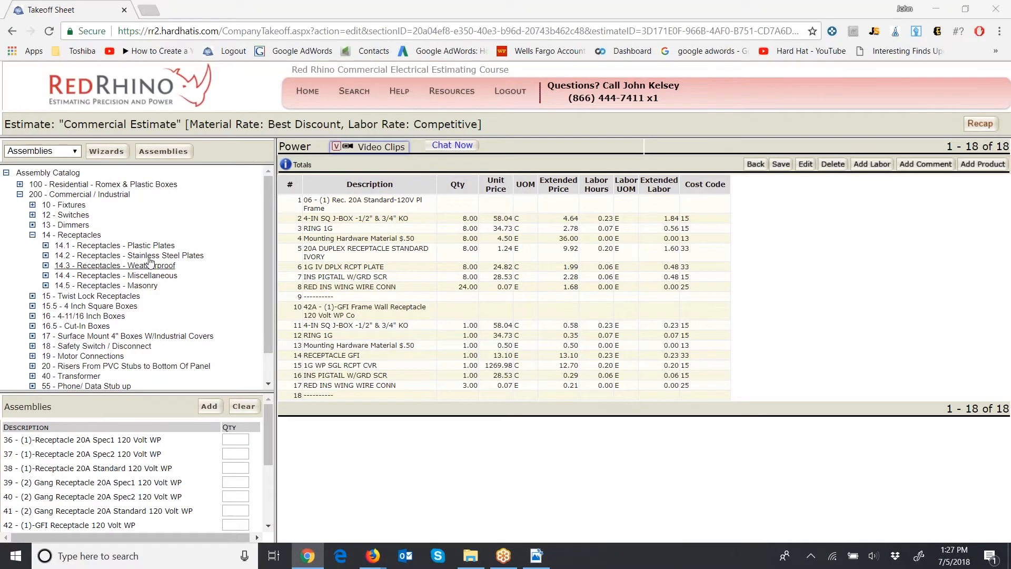
From 55 - Phone/ Data Stub up, add 5 of 55.07 - 4S Deep Box / 1 Gang Ring W/10' 3/4 EMT and save the takeoff.
{"action": "left_click", "coordinate": [33, 236]}
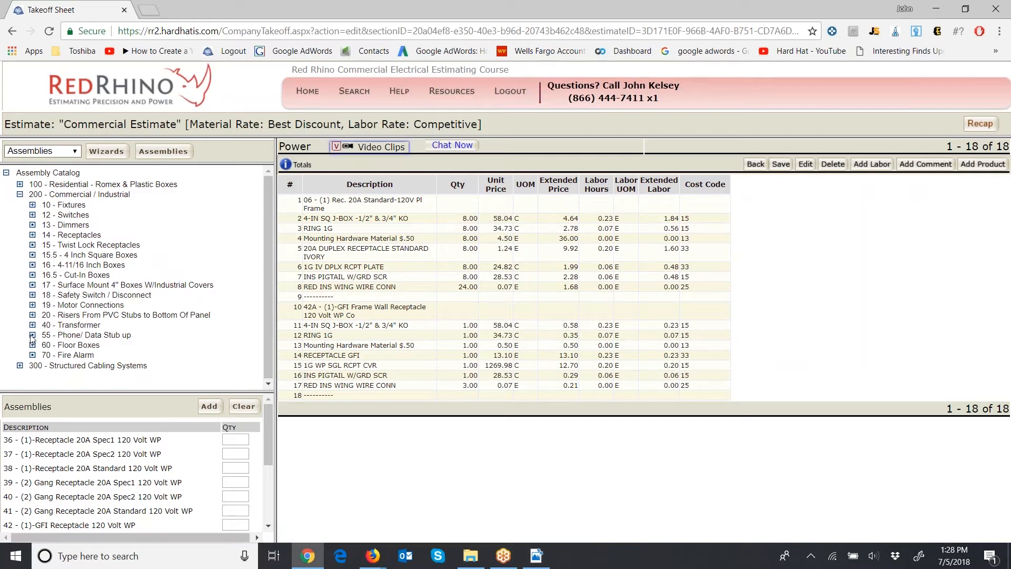
{"action": "left_click", "coordinate": [71, 336]}
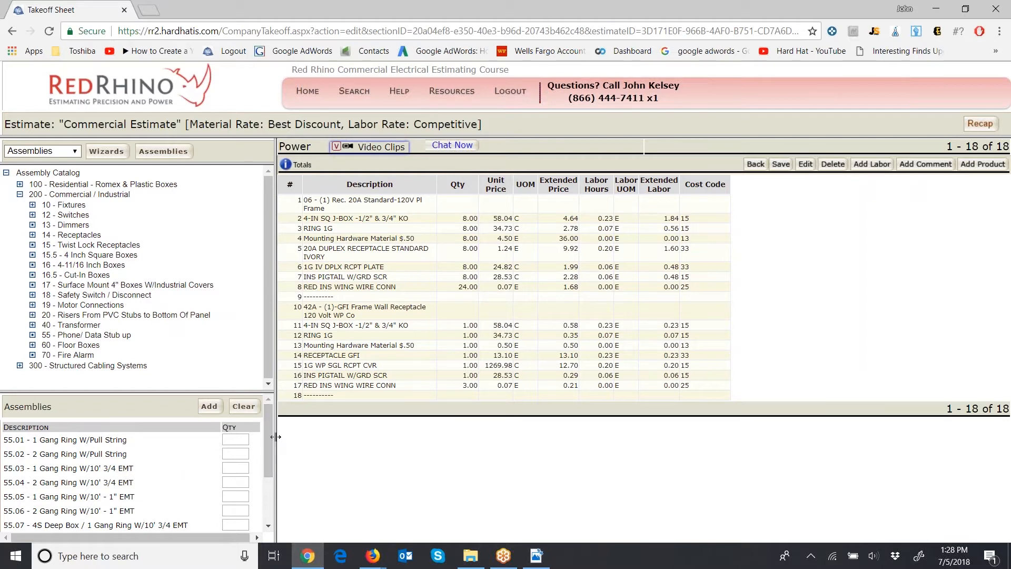
{"action": "left_click_drag", "start_coordinate": [276, 437], "coordinate": [292, 459]}
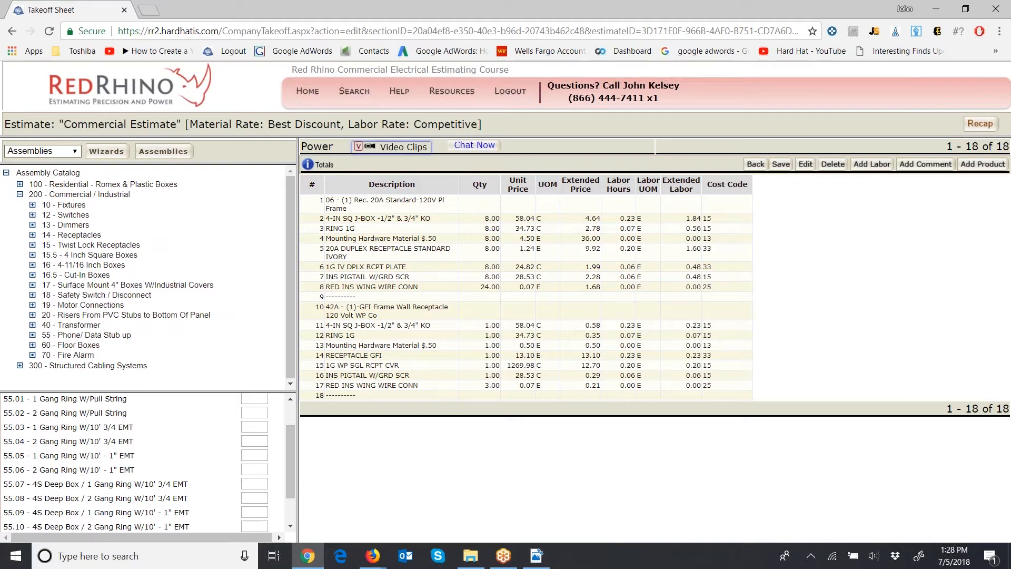
{"action": "left_click_drag", "start_coordinate": [289, 447], "coordinate": [289, 465]}
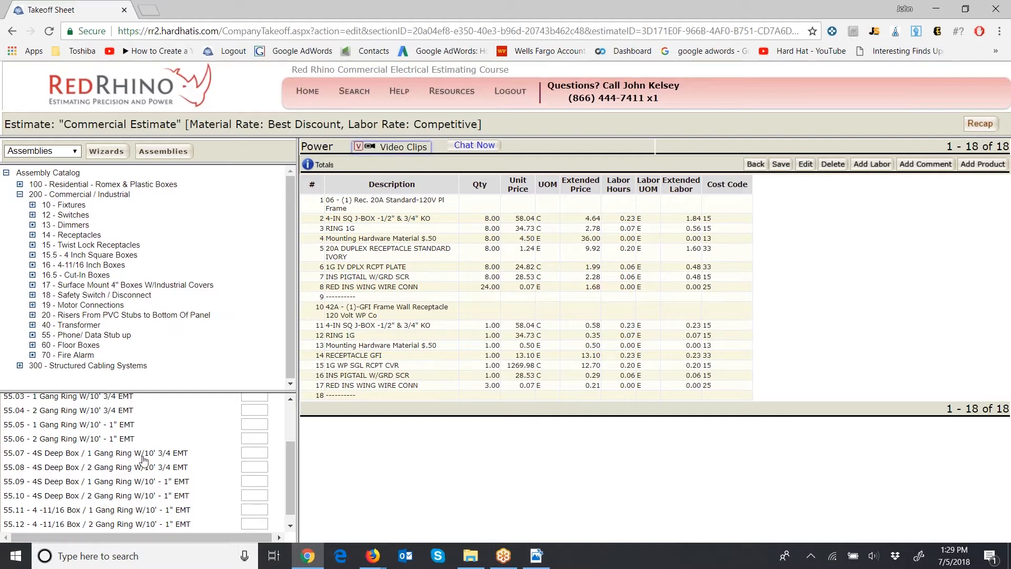
{"action": "left_click", "coordinate": [252, 451]}
{"action": "type", "text": "5"}
{"action": "left_click_drag", "start_coordinate": [289, 485], "coordinate": [281, 423]}
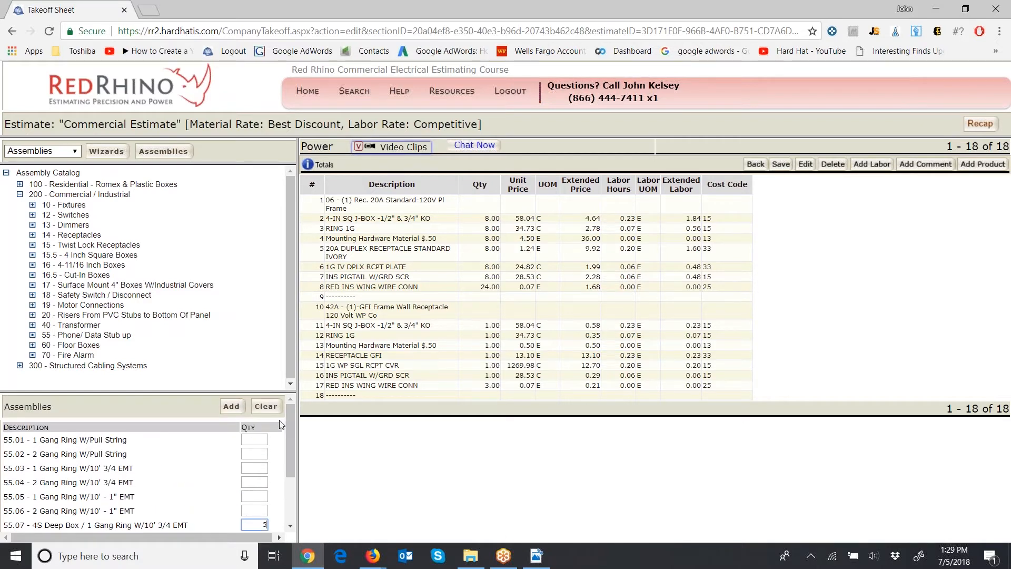
{"action": "left_click", "coordinate": [230, 407]}
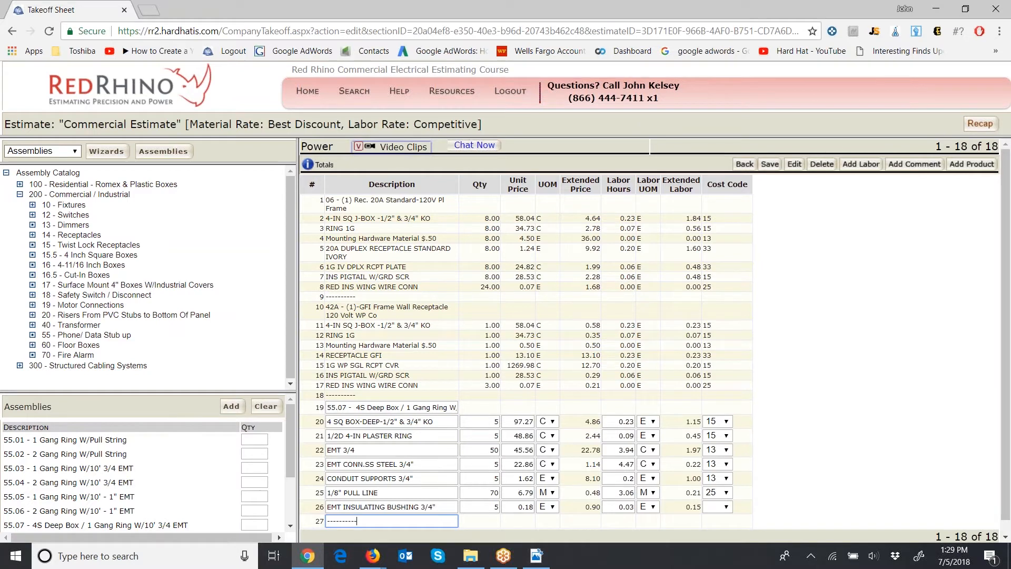
{"action": "left_click", "coordinate": [770, 165]}
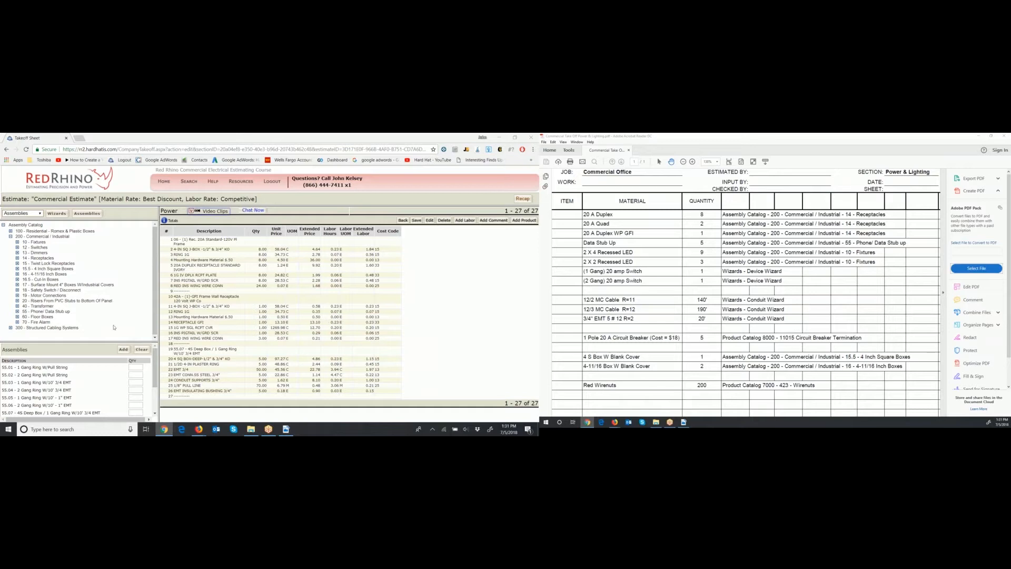
From the recessed LED / fluorescent fixtures, add 9 of the 101 2x4 lay-in parabolic and 3 of the 102 2x2 lay-in parabolic.
{"action": "left_click", "coordinate": [17, 242]}
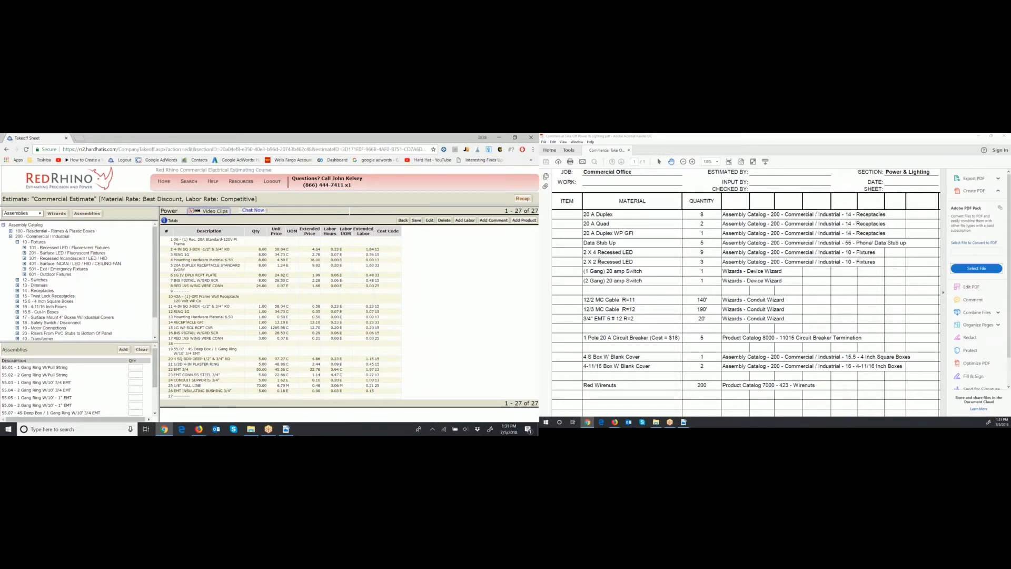
{"action": "left_click", "coordinate": [48, 250]}
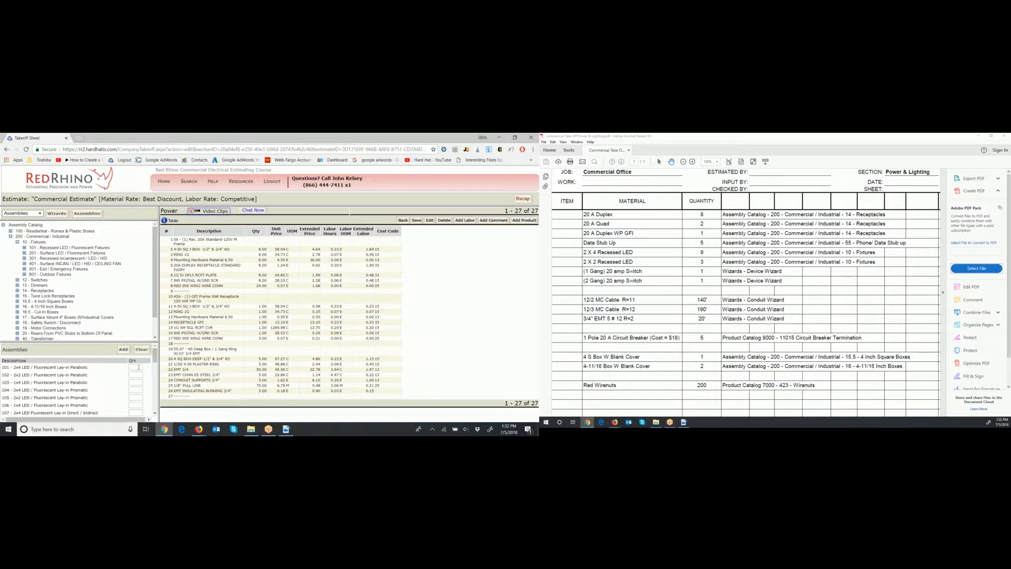
{"action": "left_click", "coordinate": [138, 367]}
{"action": "left_click", "coordinate": [139, 374]}
{"action": "type", "text": "3"}
{"action": "left_click", "coordinate": [123, 350]}
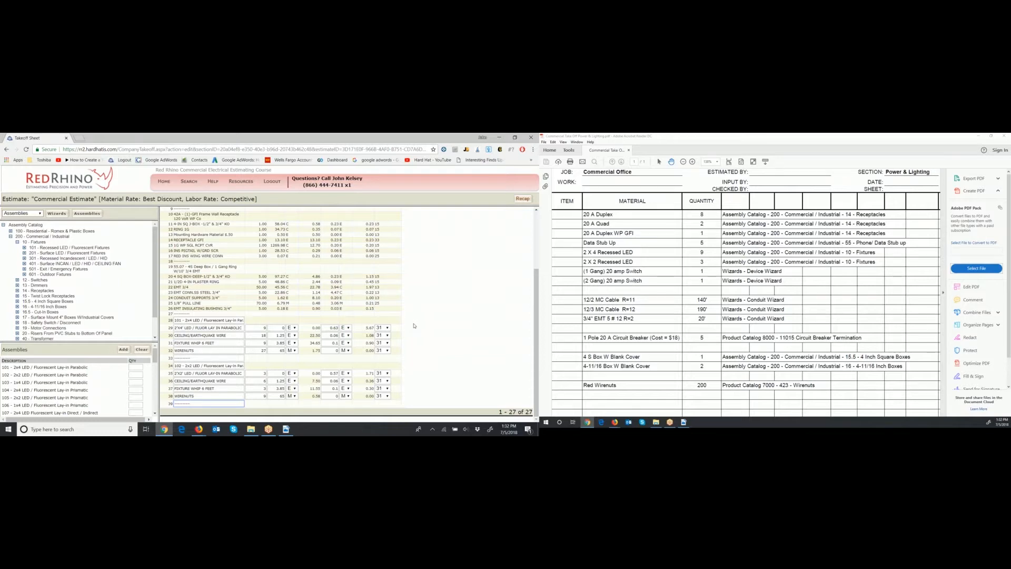
Review the added lay-in fixture rows, select the 2x4 fixture's ceiling/earthquake wire row, and save the takeoff.
{"action": "scroll", "coordinate": [414, 325], "scroll_direction": "up", "scroll_amount": 1}
{"action": "scroll", "coordinate": [413, 325], "scroll_direction": "down", "scroll_amount": 1}
{"action": "scroll", "coordinate": [413, 326], "scroll_direction": "up", "scroll_amount": 3}
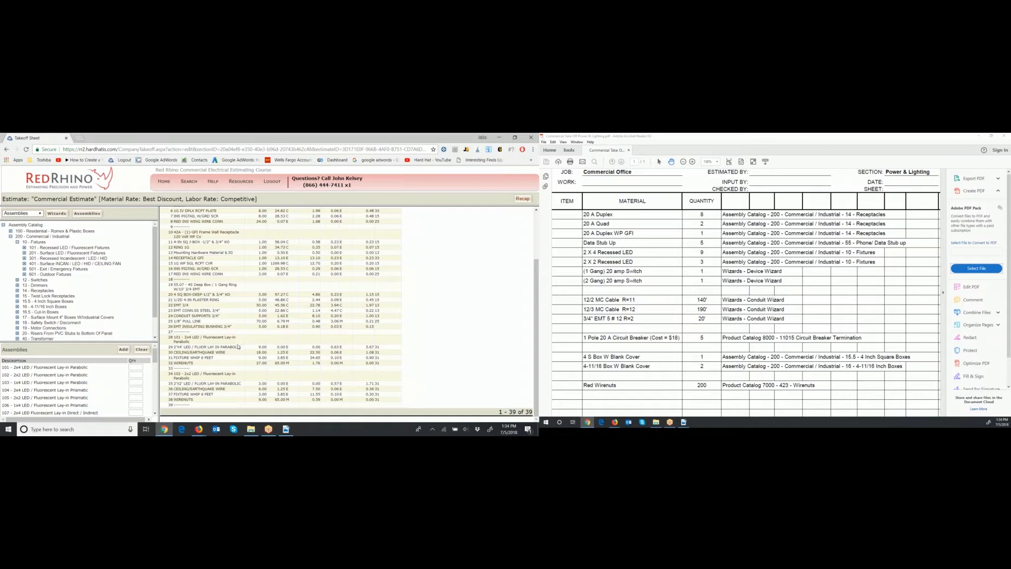
{"action": "left_click", "coordinate": [240, 352]}
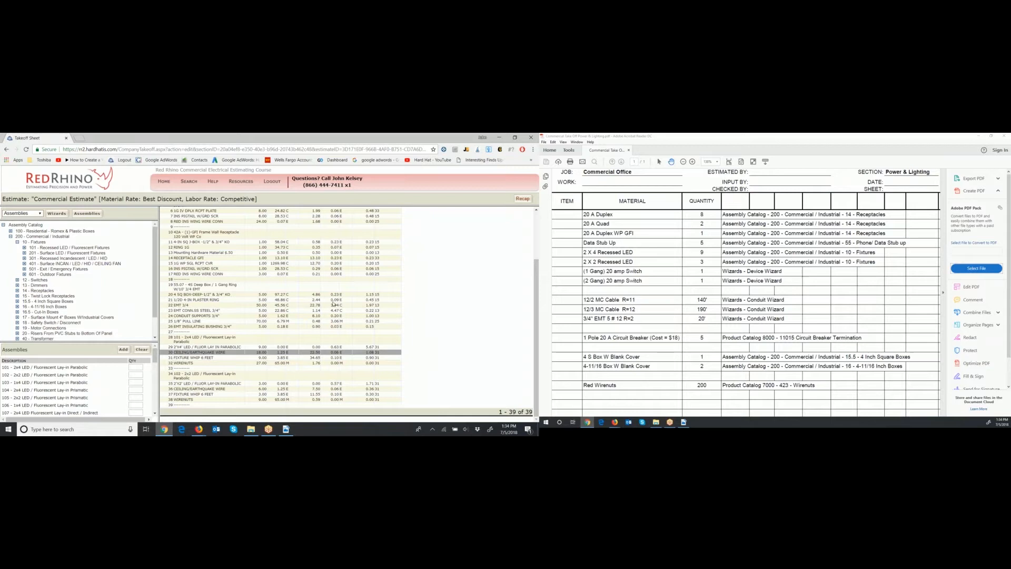
{"action": "scroll", "coordinate": [425, 247], "scroll_direction": "up", "scroll_amount": 3}
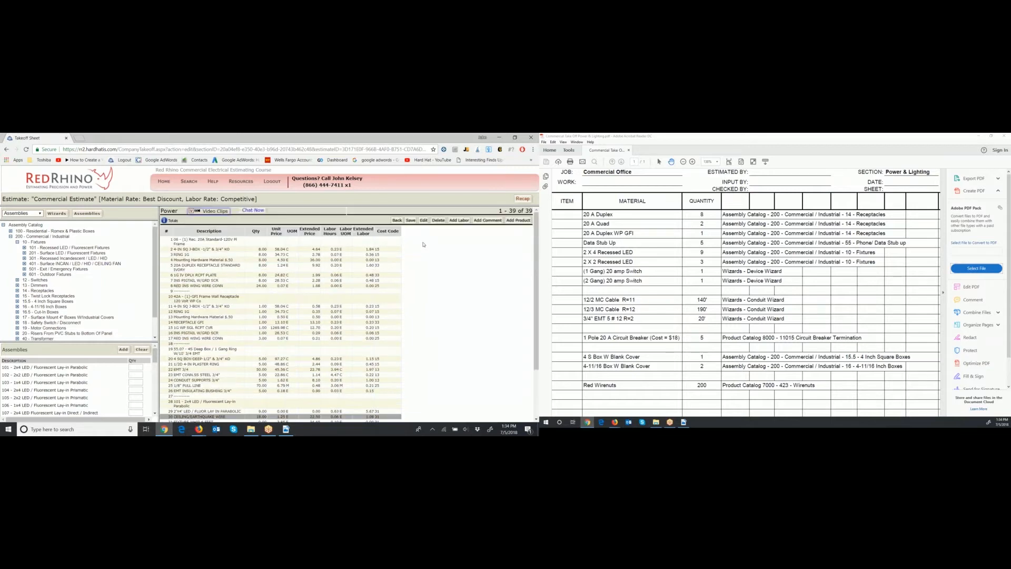
{"action": "left_click", "coordinate": [412, 222]}
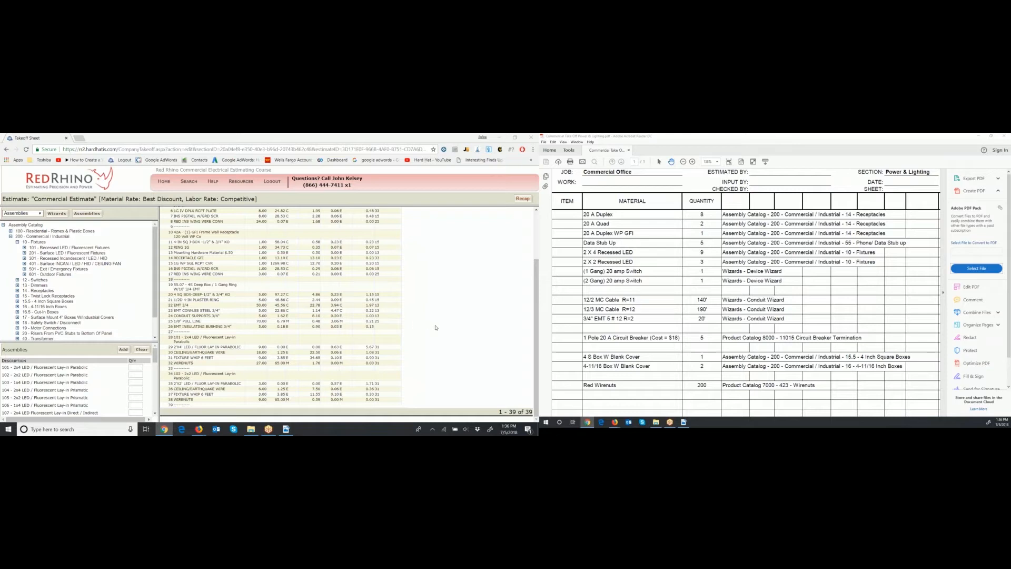
Open the Device Wizard and find assemblies for 20 amps, Standard grade, with a Plastic plate and Frame box.
{"action": "left_click", "coordinate": [56, 213]}
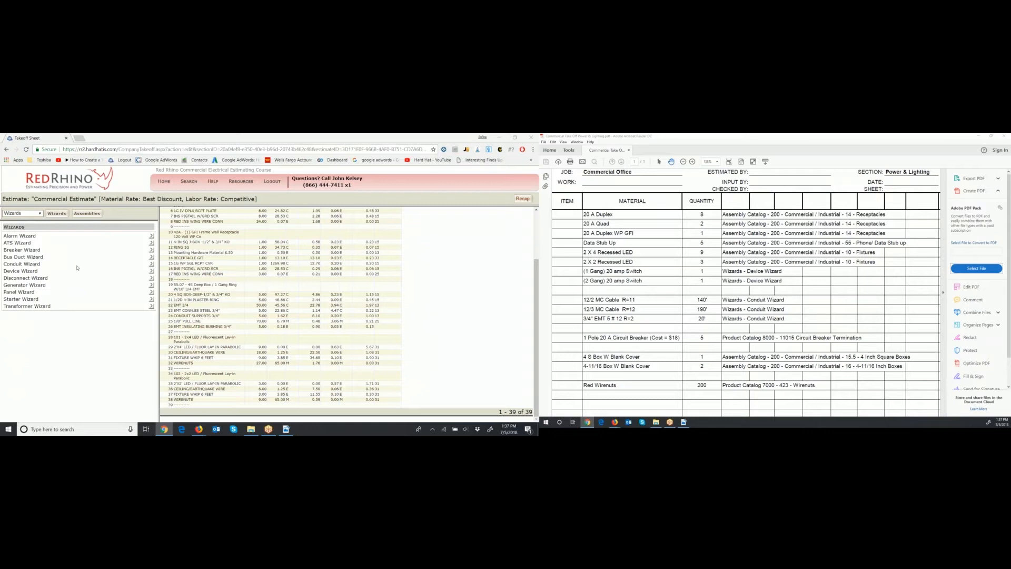
{"action": "left_click", "coordinate": [151, 273]}
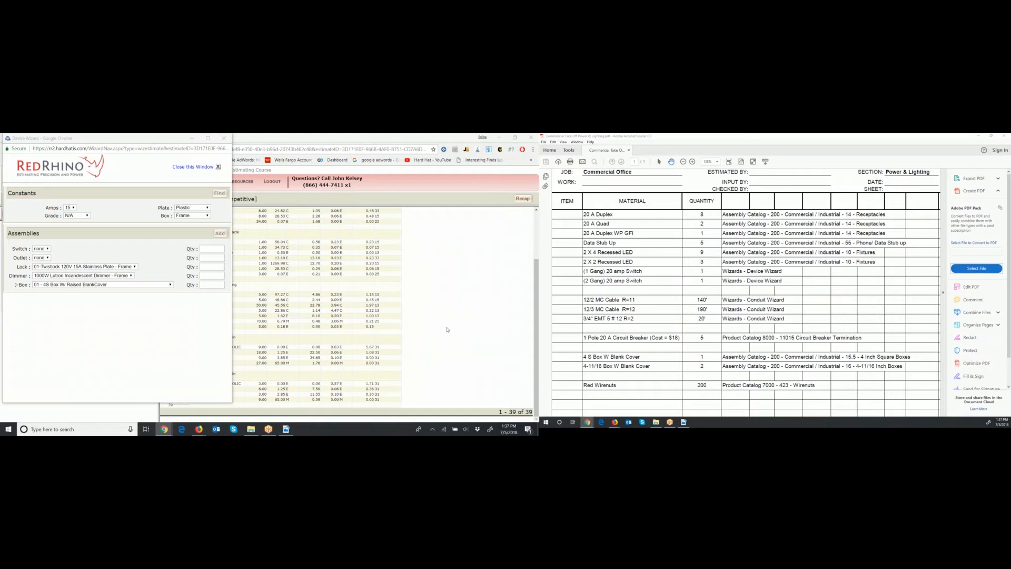
{"action": "left_click", "coordinate": [72, 209]}
{"action": "left_click", "coordinate": [69, 220]}
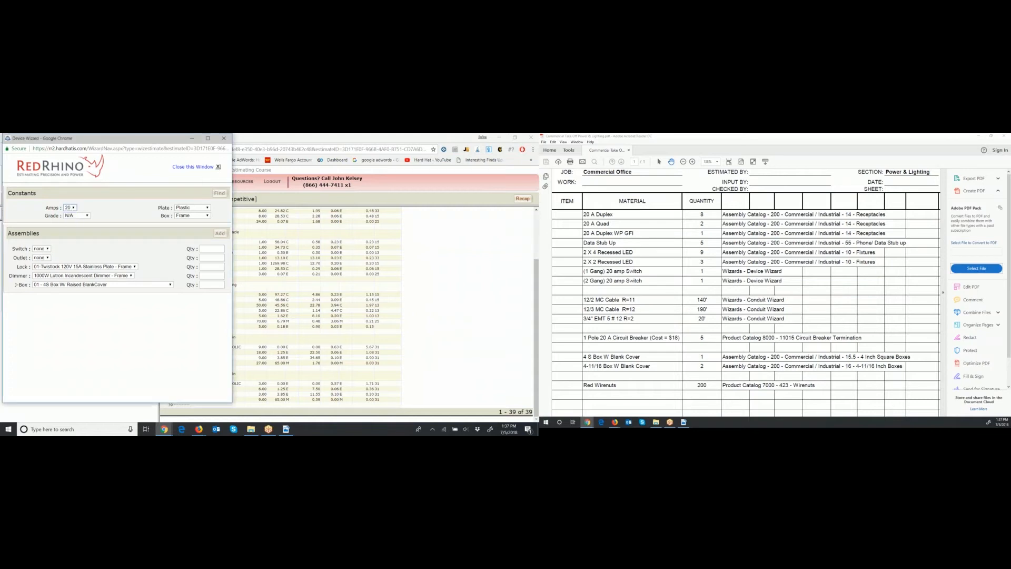
{"action": "left_click", "coordinate": [76, 216]}
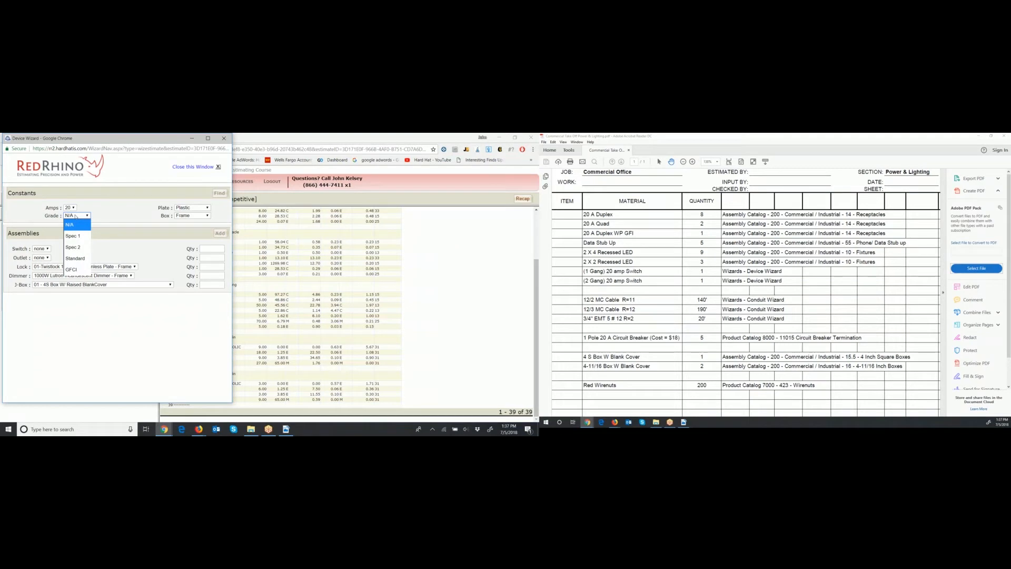
{"action": "left_click", "coordinate": [75, 258]}
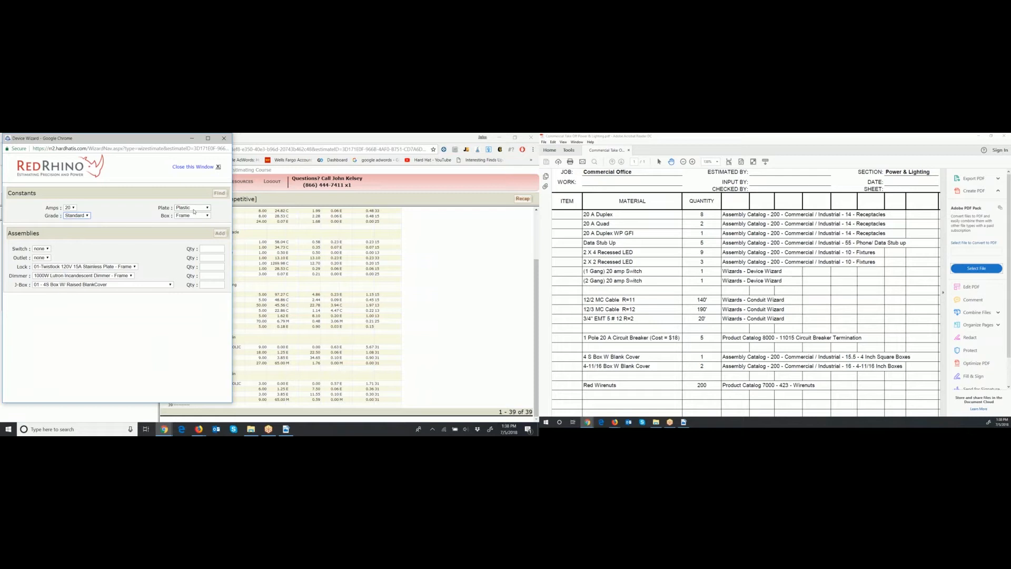
{"action": "left_click", "coordinate": [220, 193]}
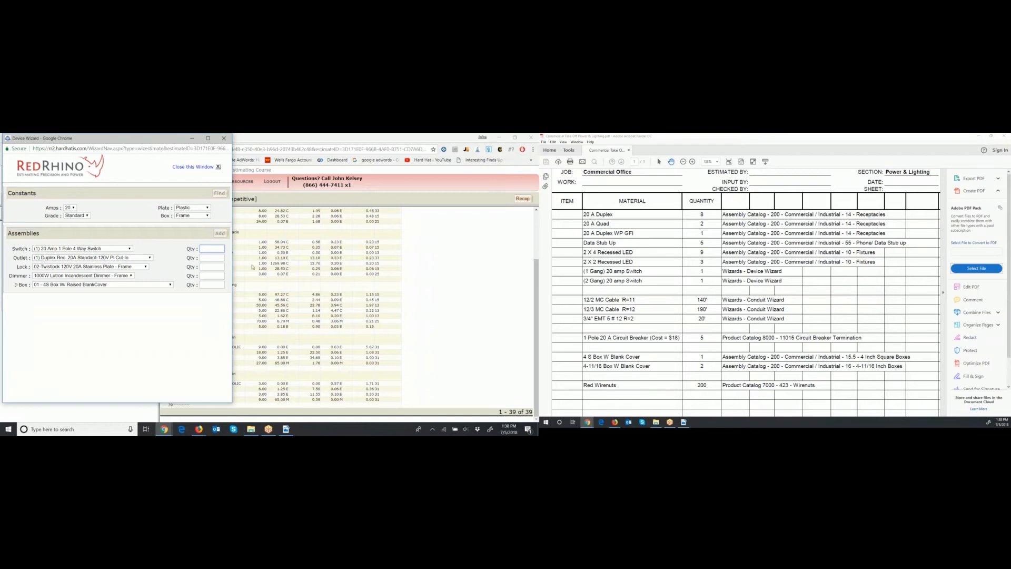
{"action": "left_click", "coordinate": [449, 331]}
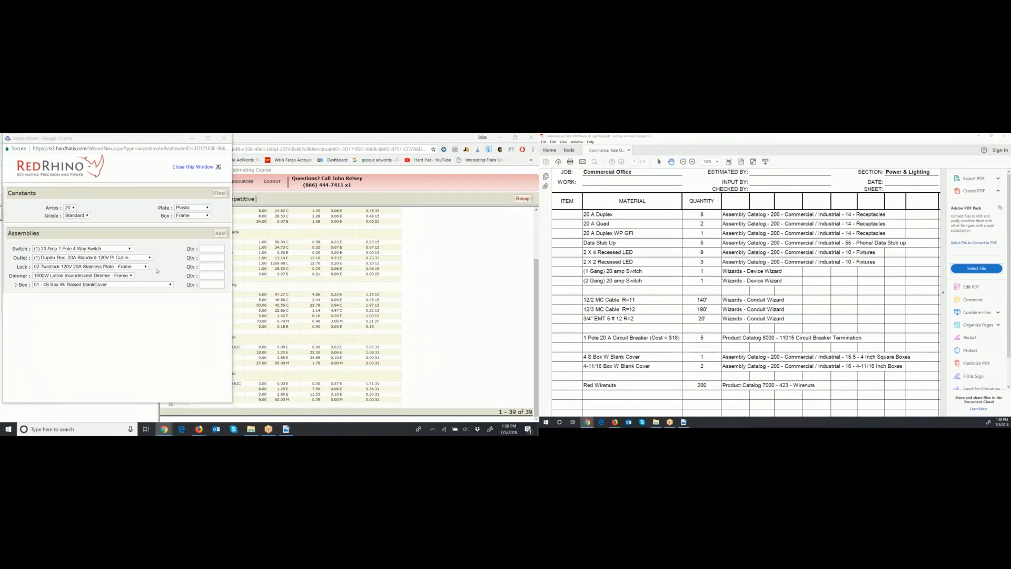
Add 1 of the (1) 20 Amp 1 Pole Standard Switch assembly to the takeoff with the Device Wizard.
{"action": "left_click", "coordinate": [125, 249]}
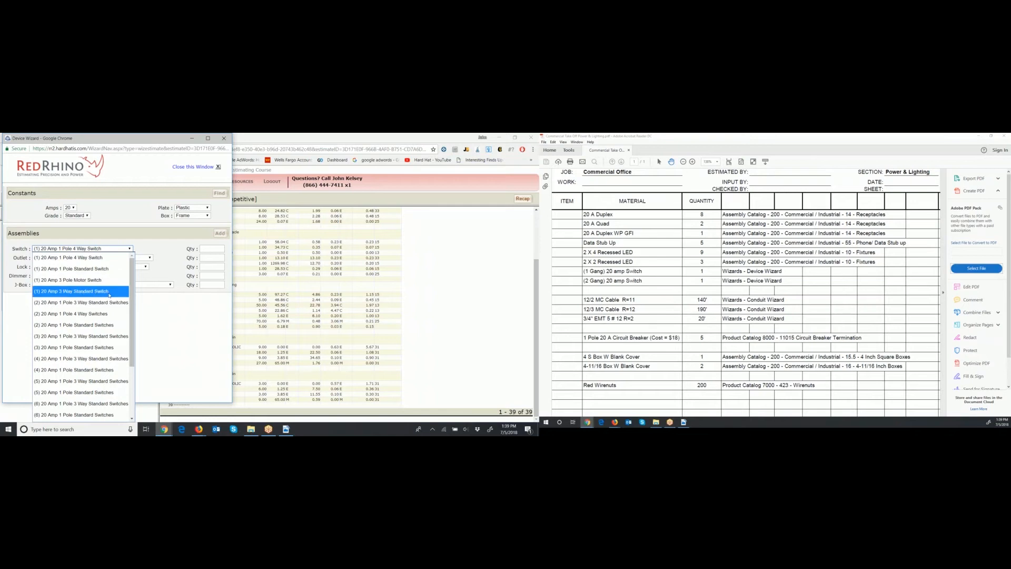
{"action": "left_click", "coordinate": [81, 269]}
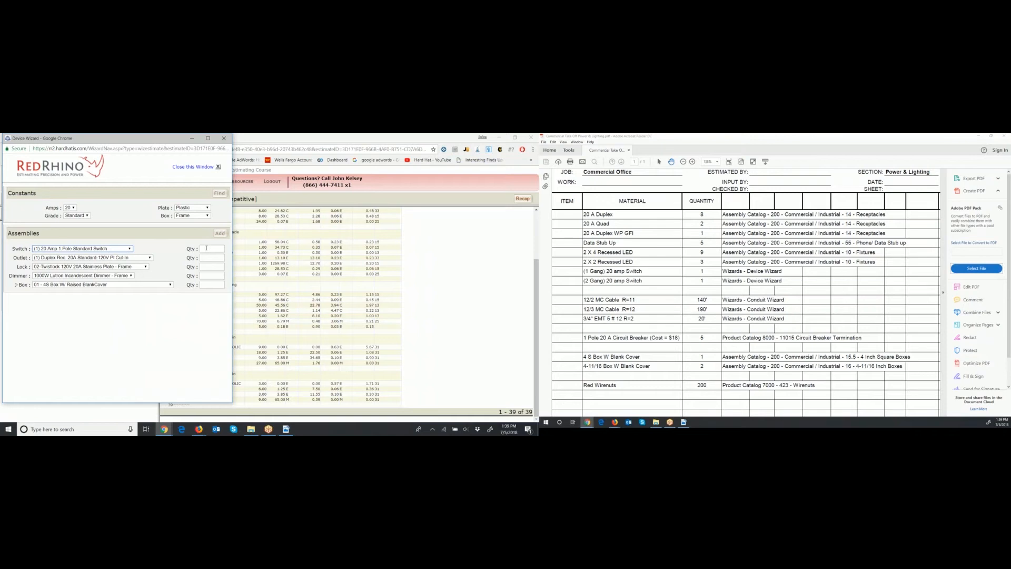
{"action": "left_click", "coordinate": [207, 248]}
{"action": "type", "text": "1"}
{"action": "left_click", "coordinate": [220, 233]}
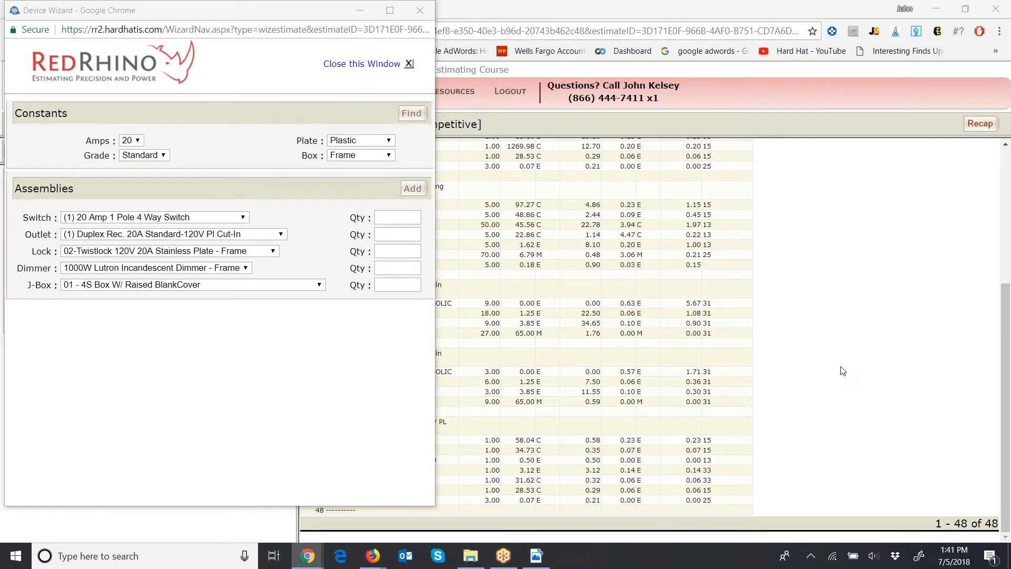
Add 1 of the (2) 20 Amp 1 Pole Standard Switches assembly to the takeoff with the Device Wizard.
{"action": "left_click", "coordinate": [244, 217]}
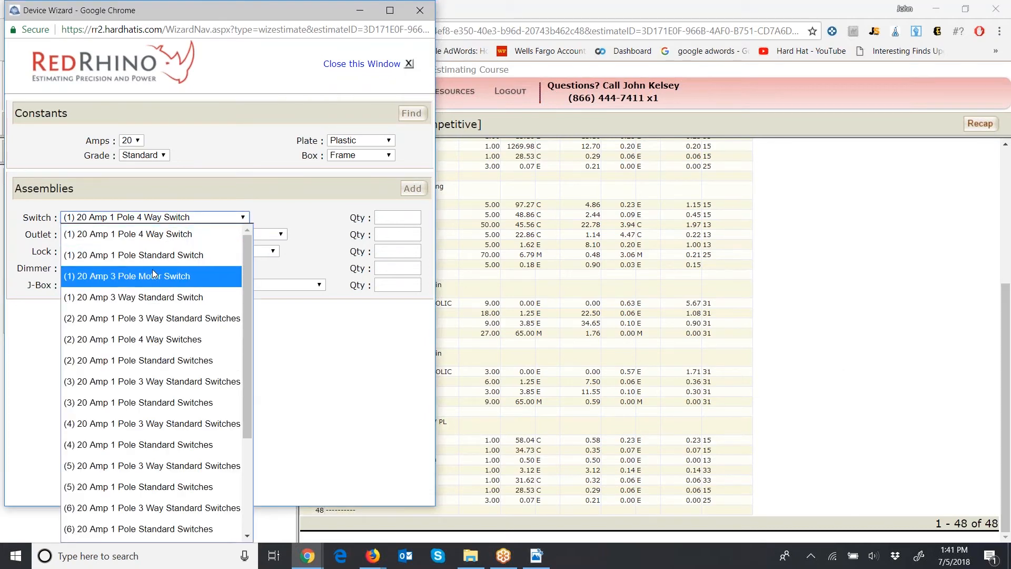
{"action": "left_click", "coordinate": [140, 363]}
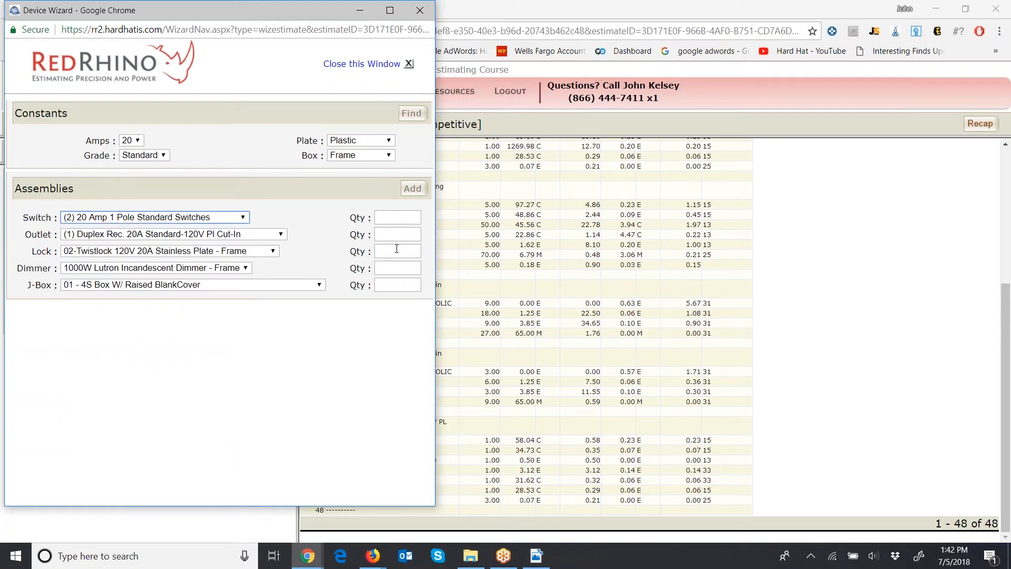
{"action": "left_click", "coordinate": [412, 217]}
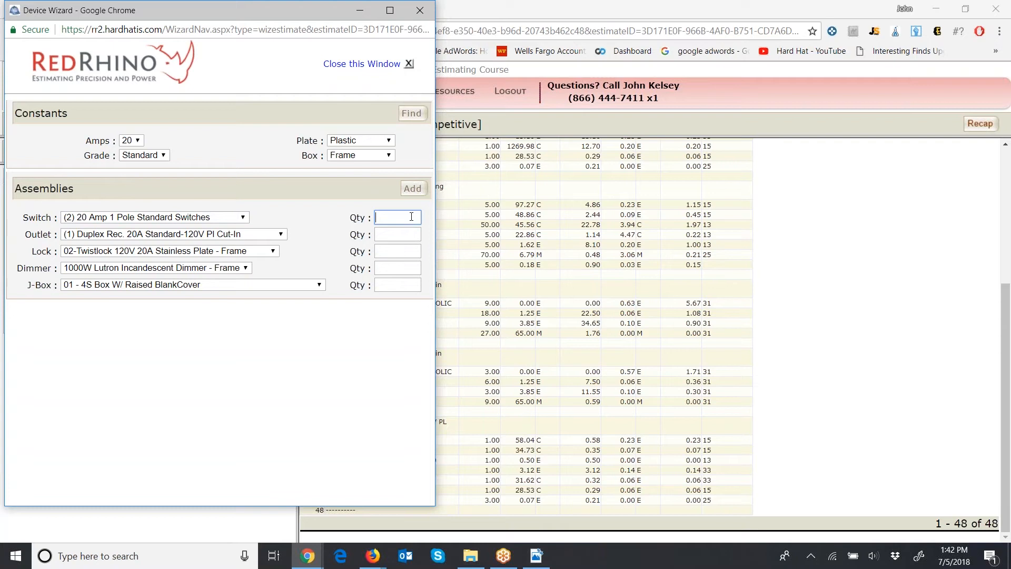
{"action": "type", "text": "1"}
{"action": "left_click", "coordinate": [411, 188]}
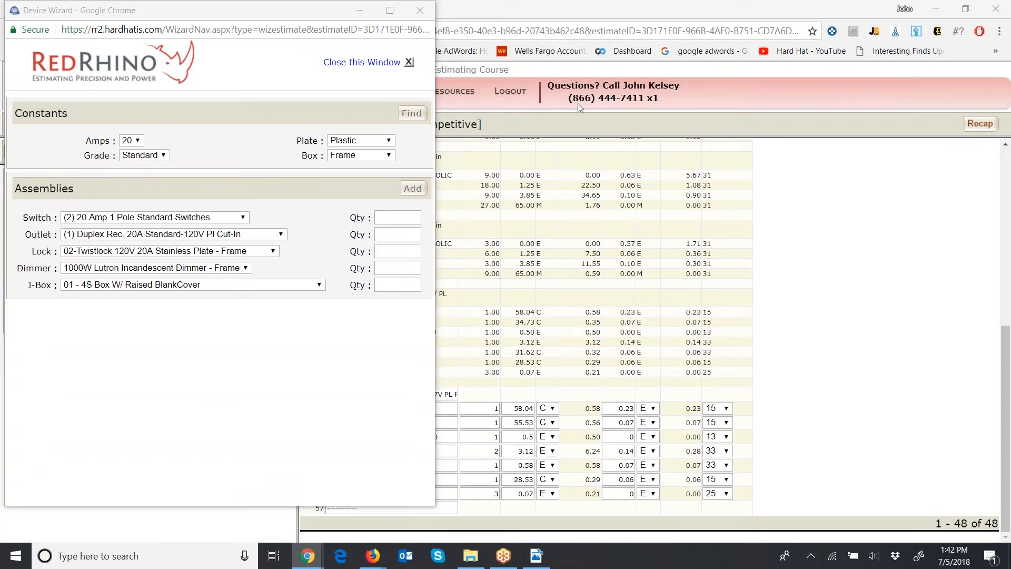
Close the Device Wizard and select the RING 2G row of the two-gang switch assembly in the takeoff.
{"action": "left_click", "coordinate": [419, 10]}
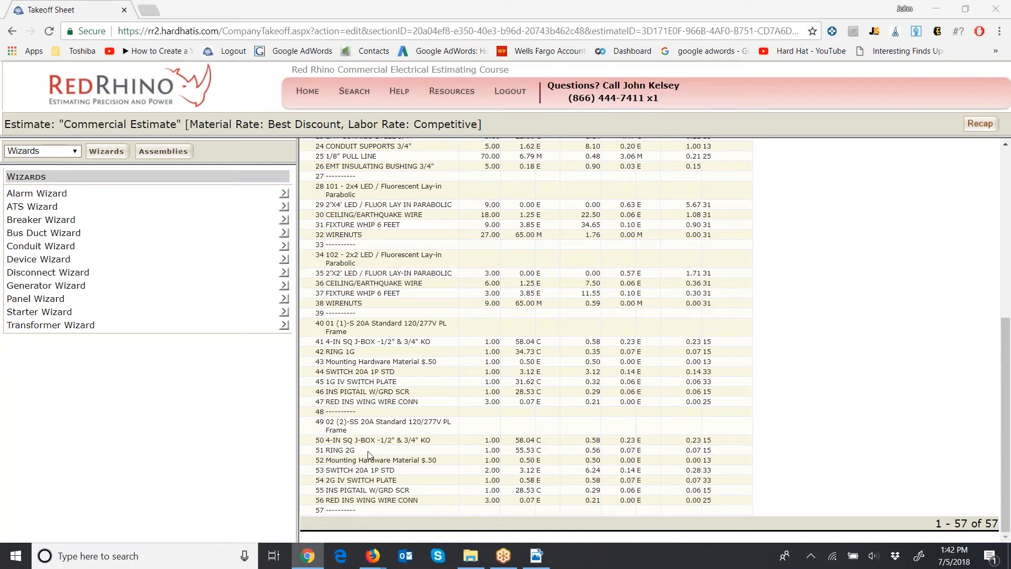
{"action": "left_click_drag", "start_coordinate": [355, 450], "coordinate": [330, 451]}
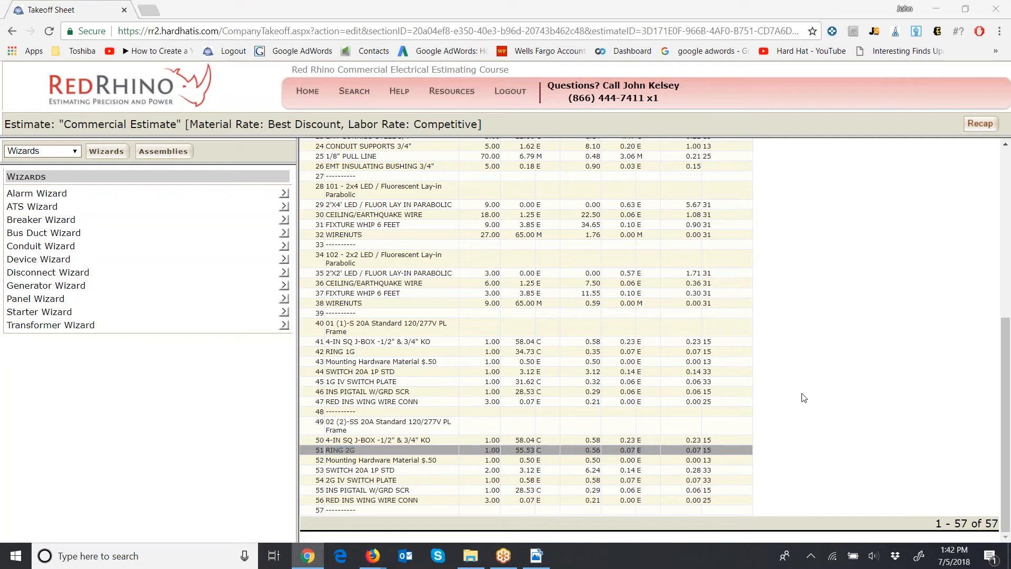
{"action": "left_click", "coordinate": [843, 372]}
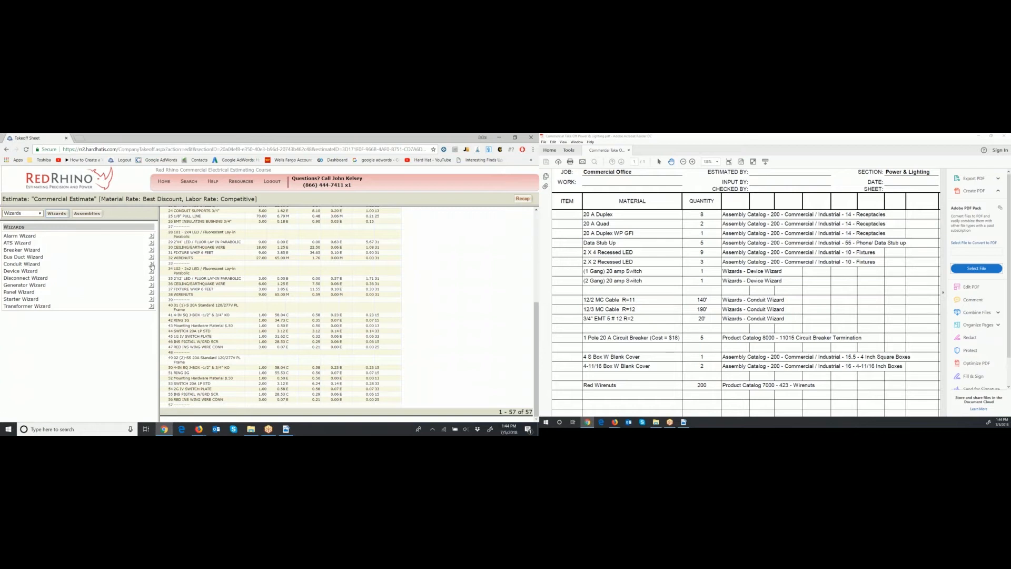
Open the Conduit Wizard and find the products for conduit type MC with cable type 12/2.
{"action": "left_click", "coordinate": [152, 264]}
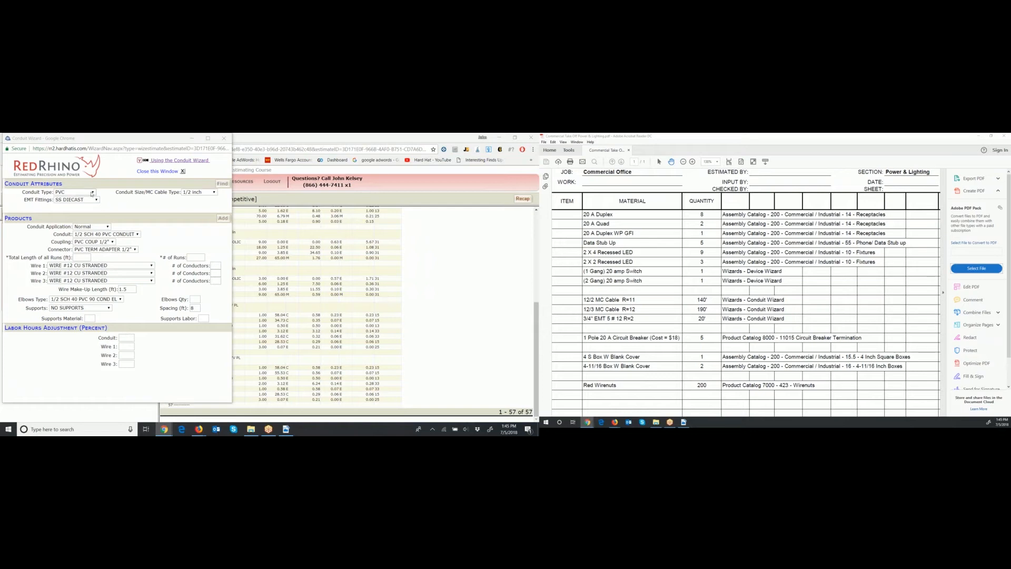
{"action": "left_click", "coordinate": [92, 193]}
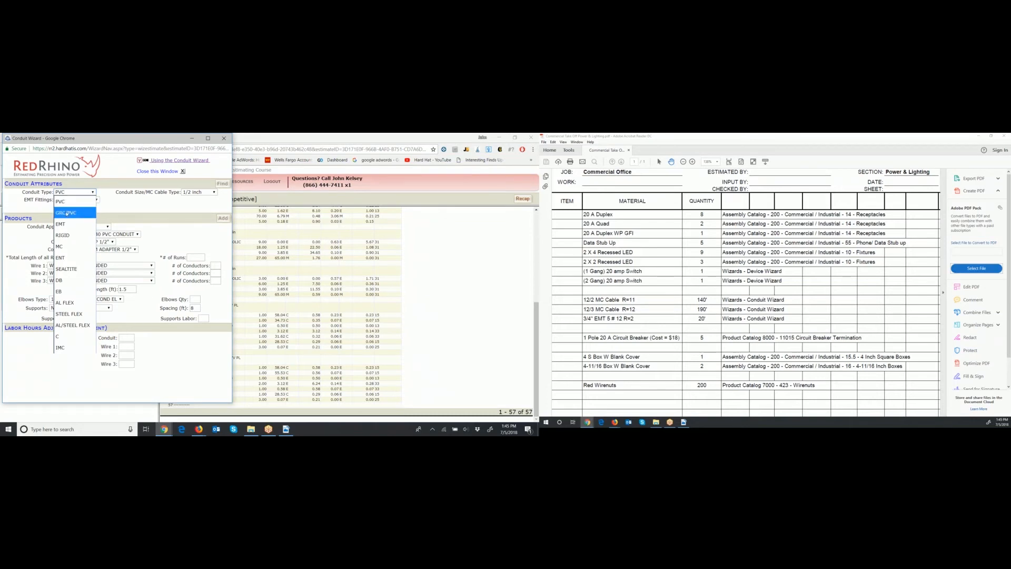
{"action": "left_click", "coordinate": [74, 247]}
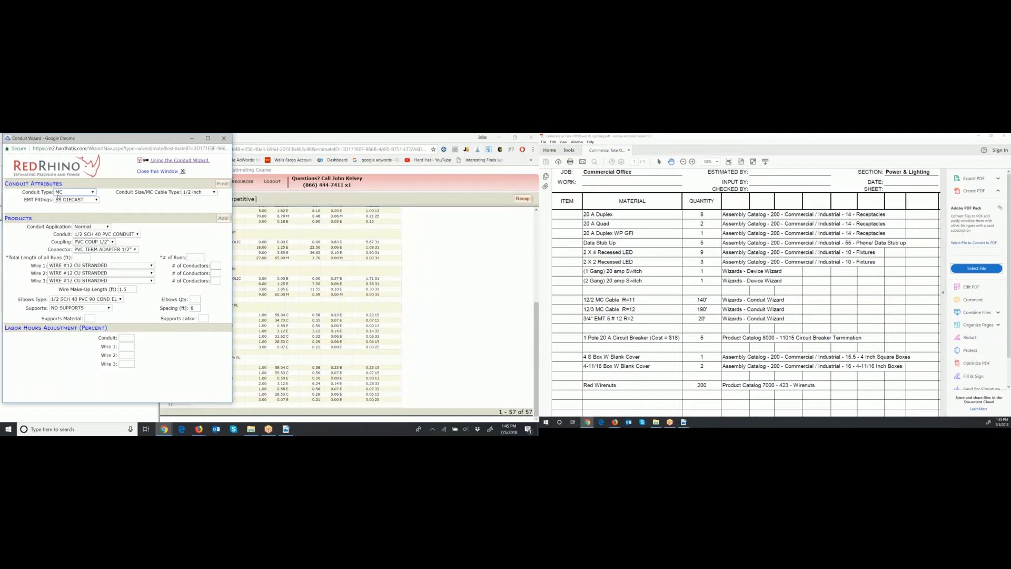
{"action": "left_click", "coordinate": [195, 193]}
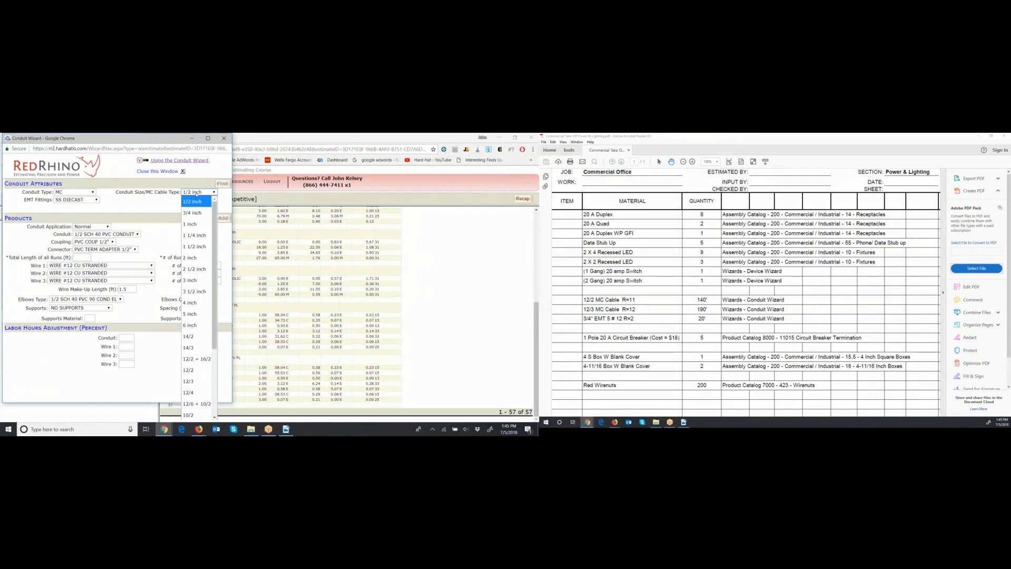
{"action": "left_click_drag", "start_coordinate": [213, 209], "coordinate": [216, 283]}
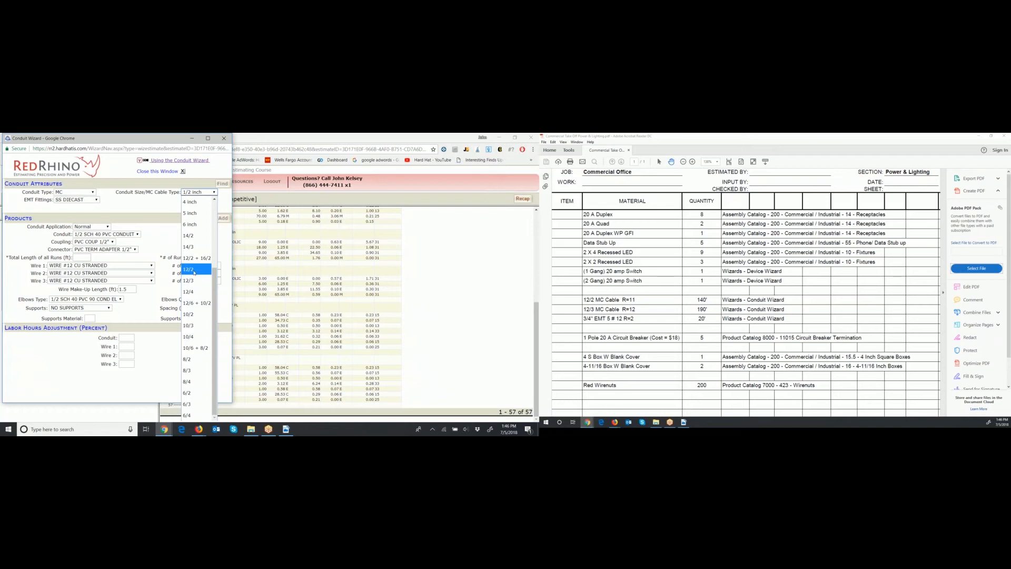
{"action": "left_click", "coordinate": [195, 272]}
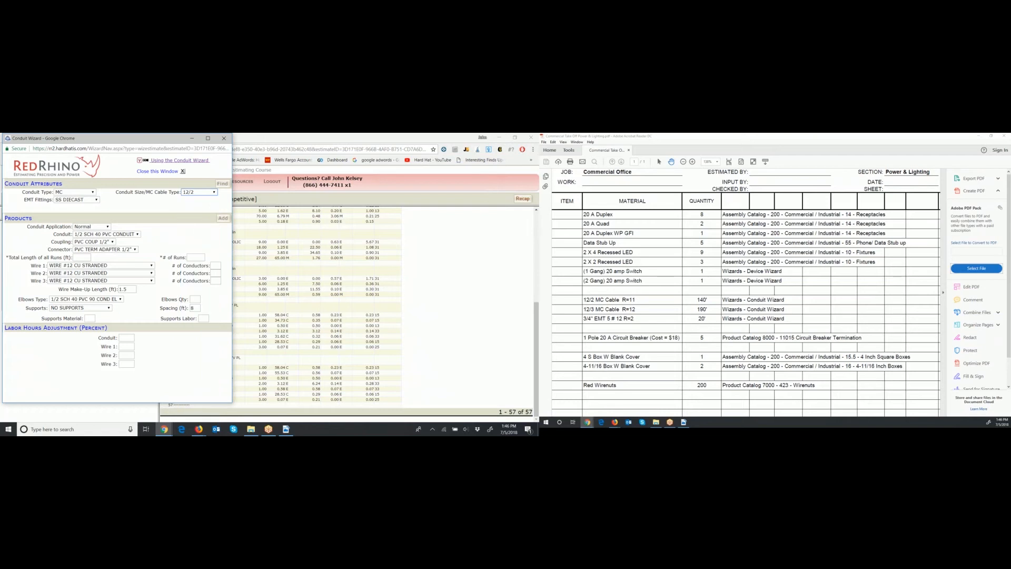
{"action": "left_click", "coordinate": [222, 184]}
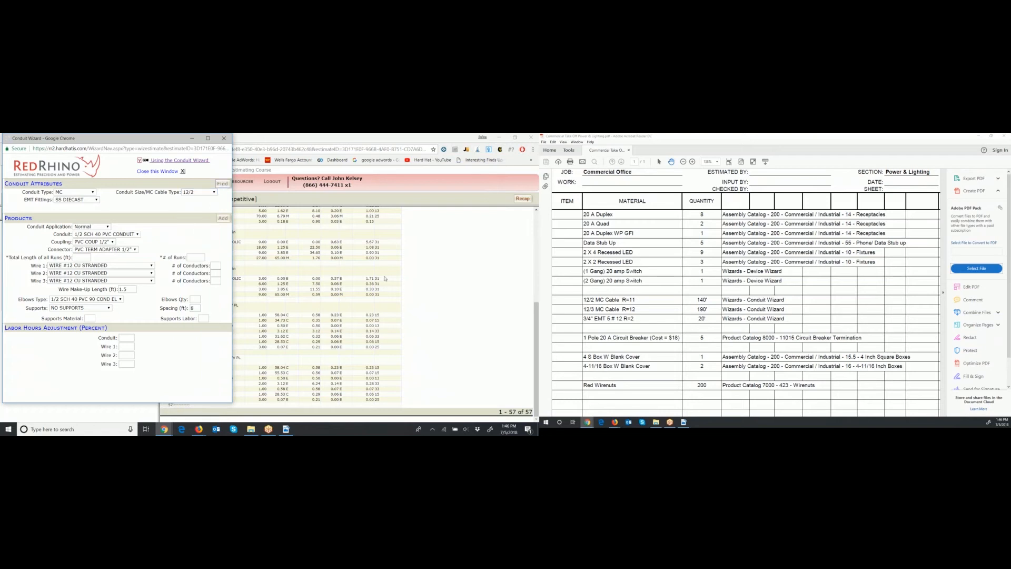
{"action": "left_click", "coordinate": [448, 328]}
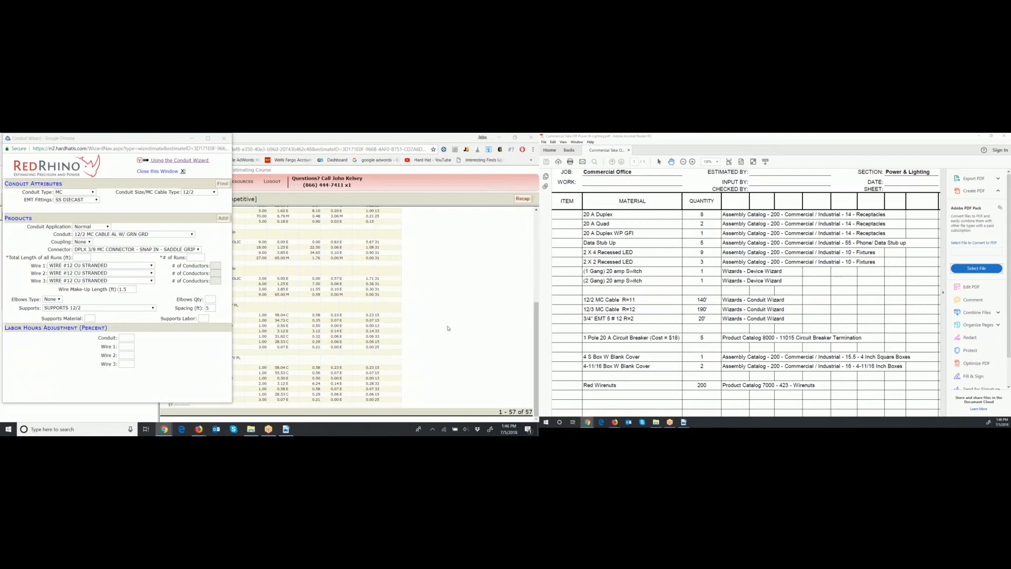
Add the 12/2 MC cable to the takeoff with a total length of 140 ft and 11 runs.
{"action": "left_click", "coordinate": [77, 256]}
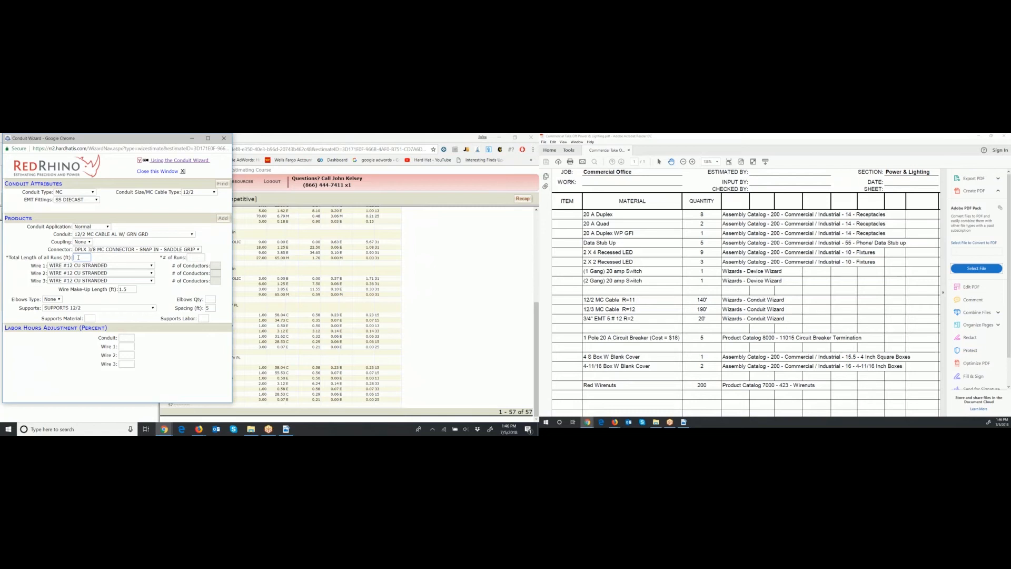
{"action": "left_click", "coordinate": [192, 257]}
{"action": "left_click", "coordinate": [81, 257]}
{"action": "left_click", "coordinate": [495, 182]}
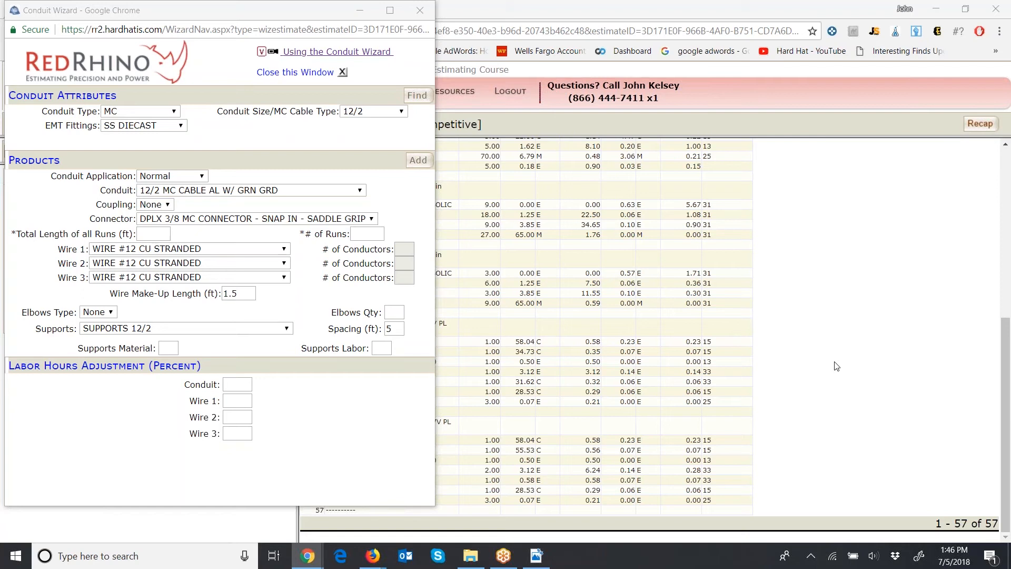
{"action": "left_click", "coordinate": [147, 235]}
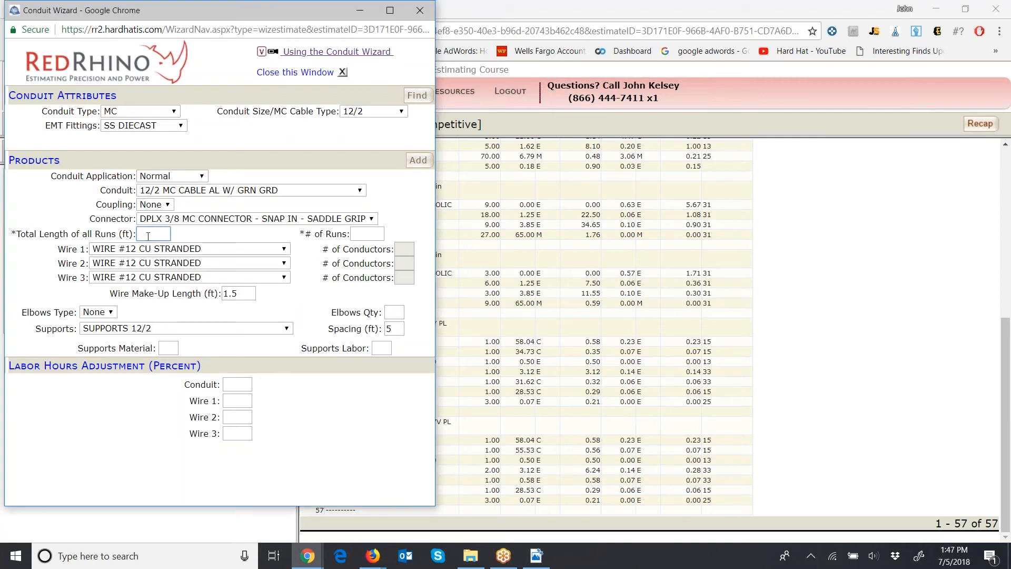
{"action": "type", "text": "140"}
{"action": "left_click", "coordinate": [372, 233]}
{"action": "type", "text": "11"}
{"action": "left_click", "coordinate": [417, 162]}
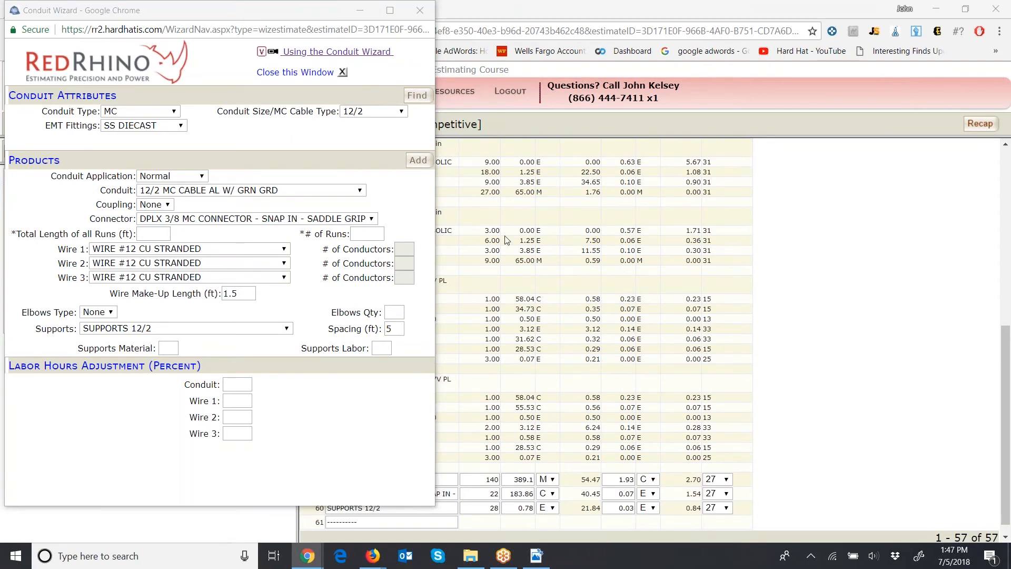
Minimize the Conduit Wizard, save the takeoff and check the added 12/2 MC cable rows.
{"action": "left_click", "coordinate": [360, 13]}
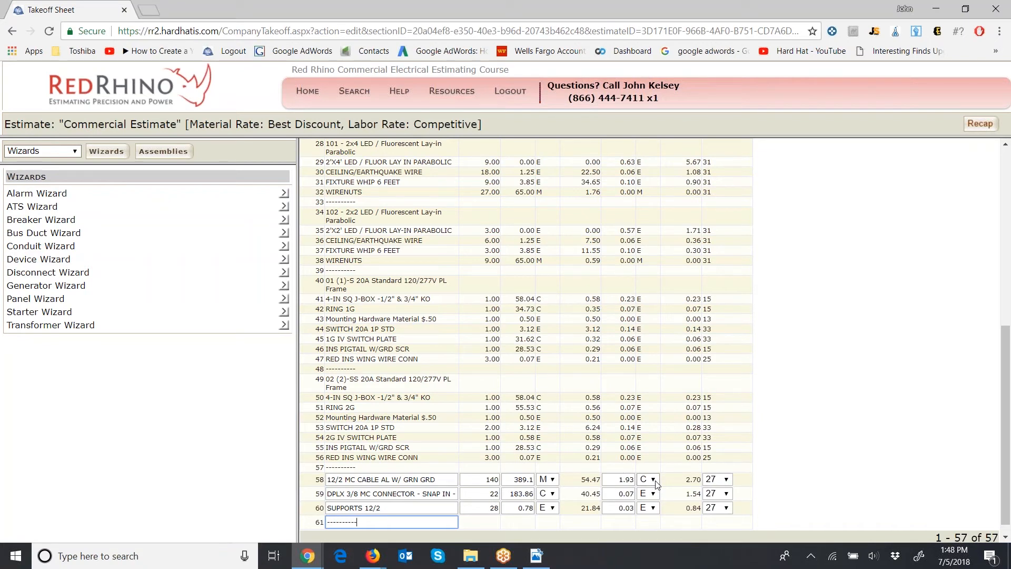
{"action": "scroll", "coordinate": [781, 375], "scroll_direction": "up", "scroll_amount": 7}
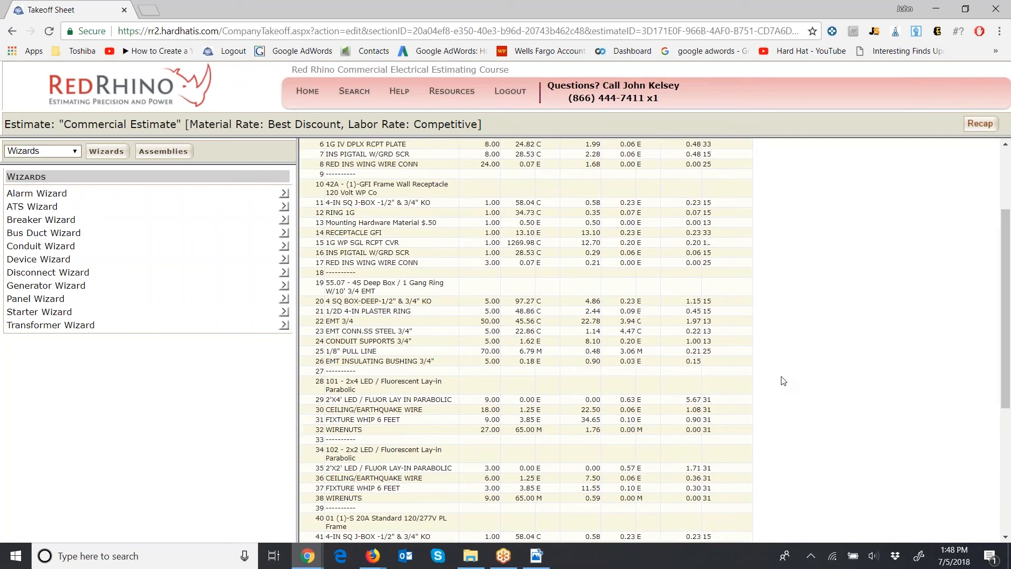
{"action": "left_click", "coordinate": [769, 165]}
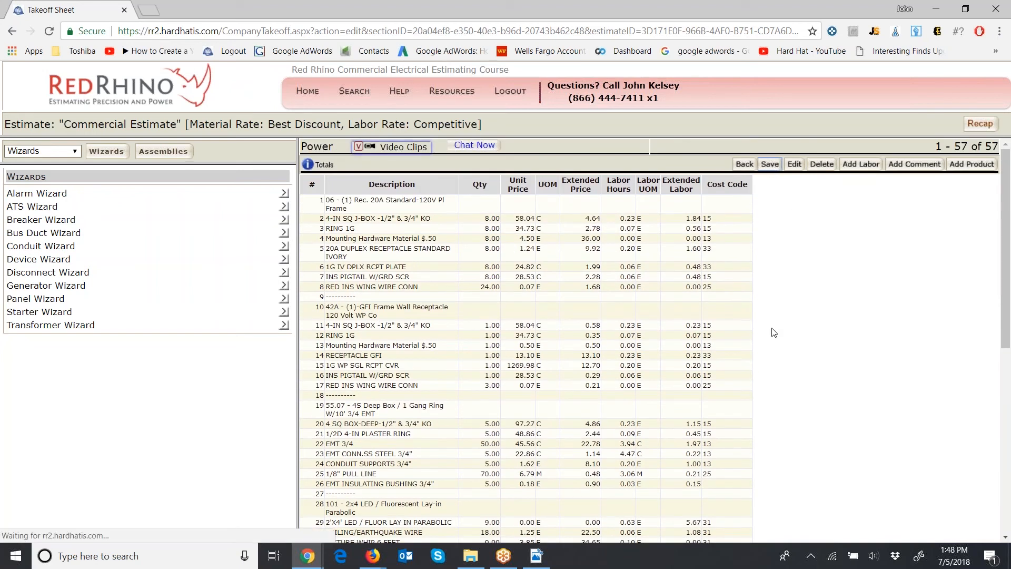
{"action": "scroll", "coordinate": [771, 356], "scroll_direction": "down", "scroll_amount": 6}
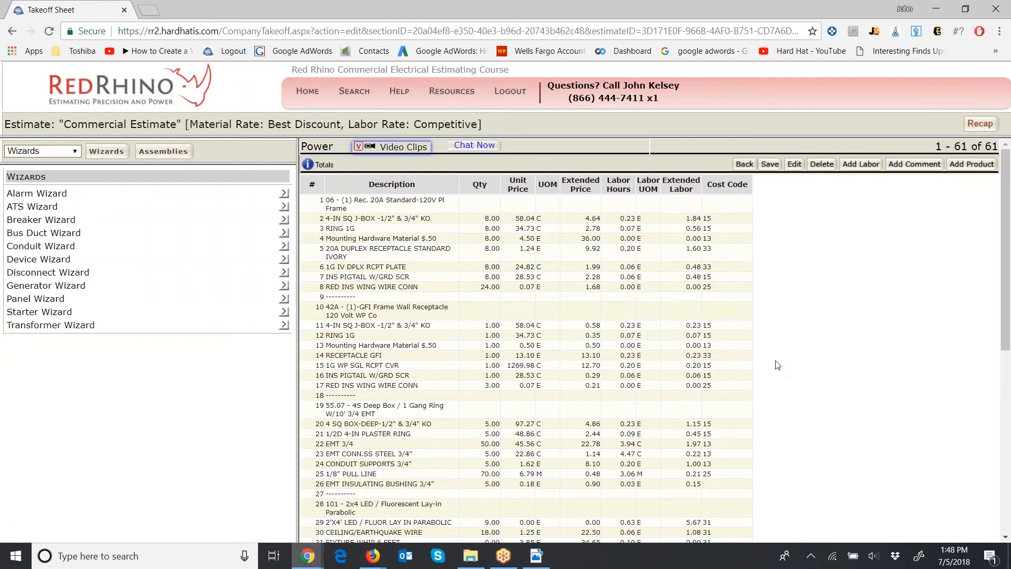
{"action": "scroll", "coordinate": [778, 365], "scroll_direction": "down", "scroll_amount": 6}
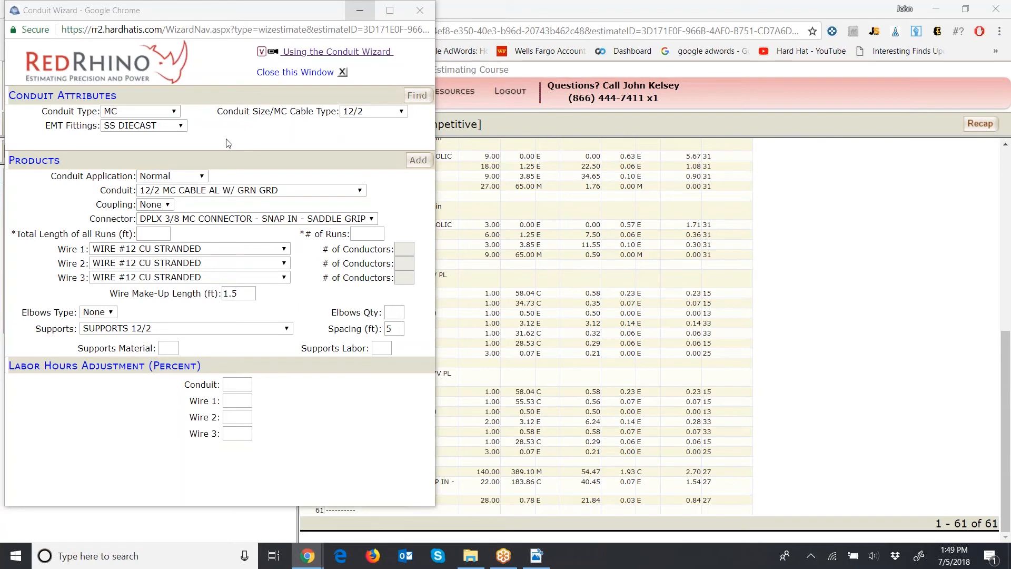
Find the Conduit Wizard products for MC cable type 12/3.
{"action": "left_click", "coordinate": [389, 115]}
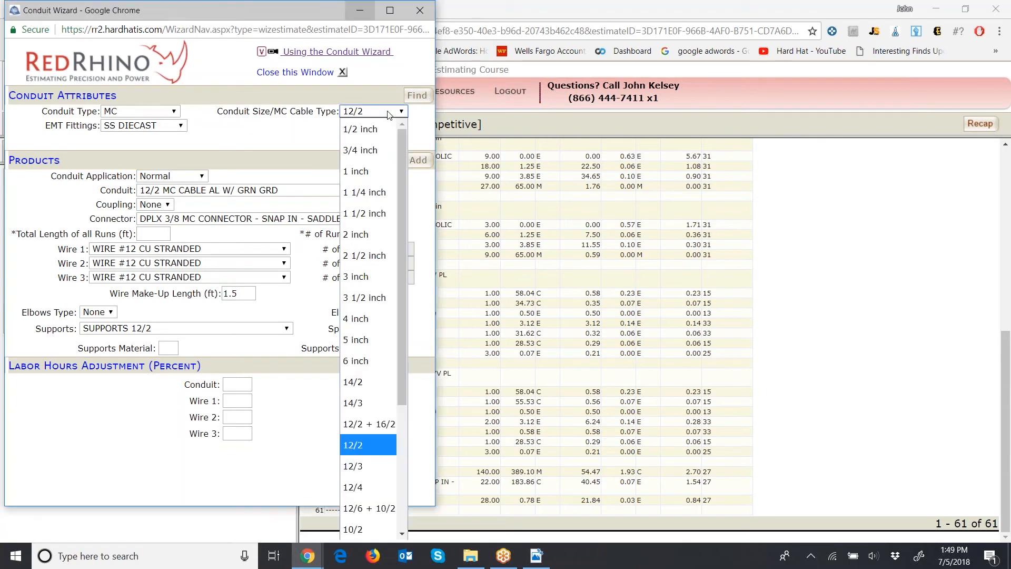
{"action": "left_click", "coordinate": [363, 466]}
{"action": "left_click", "coordinate": [420, 100]}
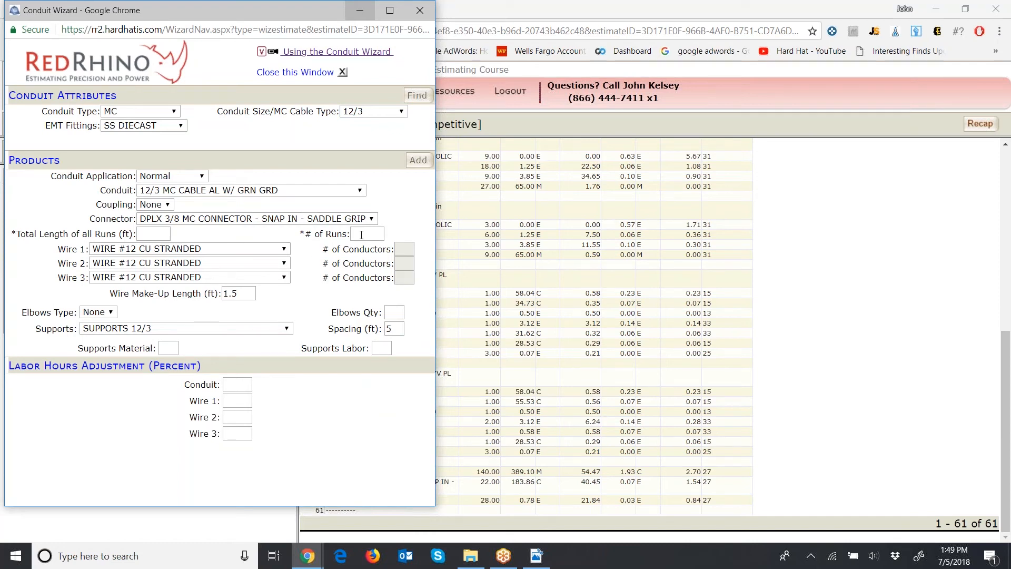
Add the 12/3 MC cable with a total length of 190 ft and 12 runs, and save the takeoff.
{"action": "left_click", "coordinate": [162, 233]}
{"action": "type", "text": "190"}
{"action": "left_click", "coordinate": [352, 235]}
{"action": "type", "text": "12"}
{"action": "left_click", "coordinate": [418, 160]}
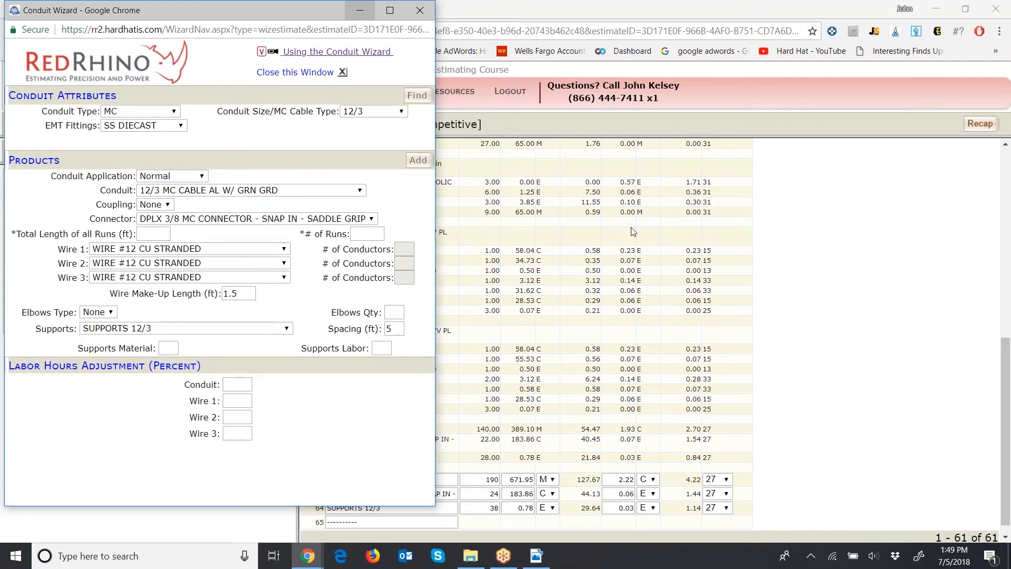
{"action": "scroll", "coordinate": [794, 387], "scroll_direction": "up", "scroll_amount": 15}
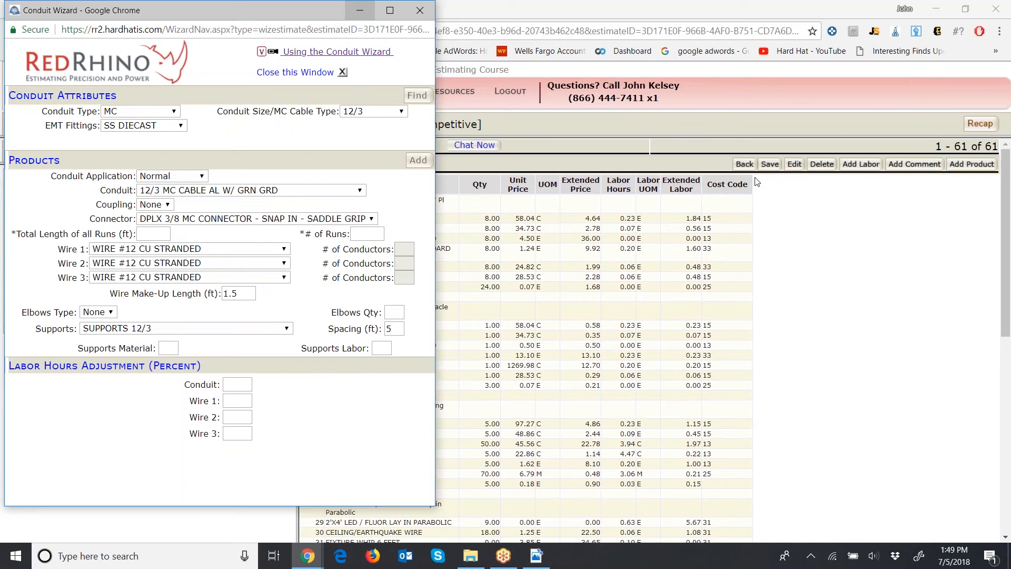
{"action": "left_click", "coordinate": [770, 165]}
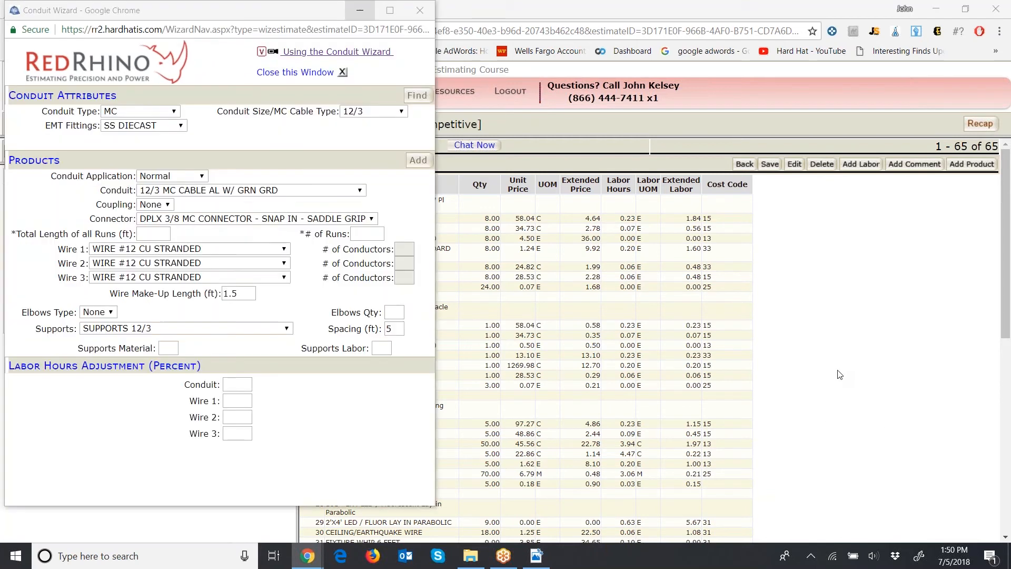
Find the Conduit Wizard products for 3/4 inch EMT conduit with SS STEEL fittings.
{"action": "left_click", "coordinate": [127, 112]}
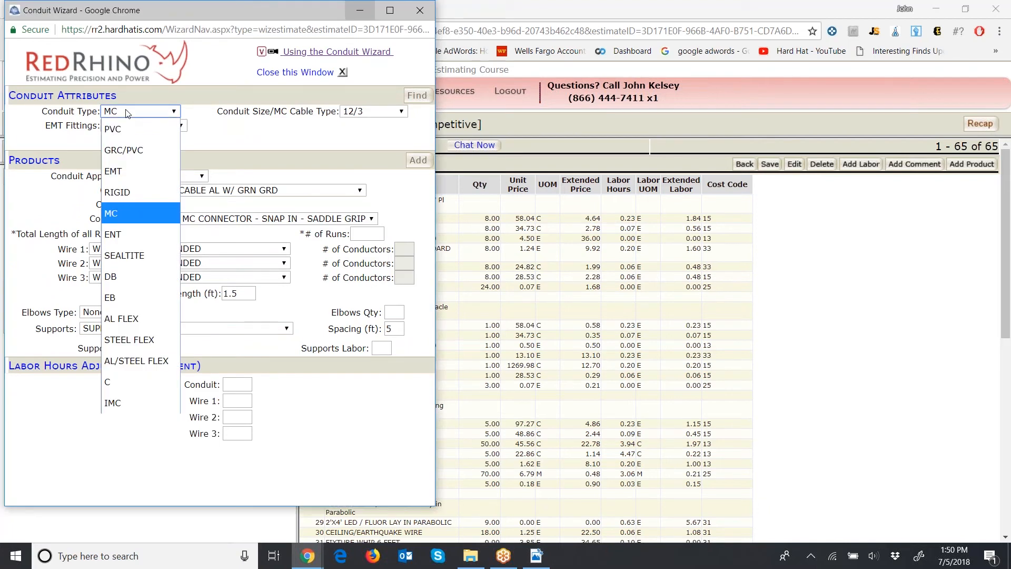
{"action": "left_click", "coordinate": [114, 171]}
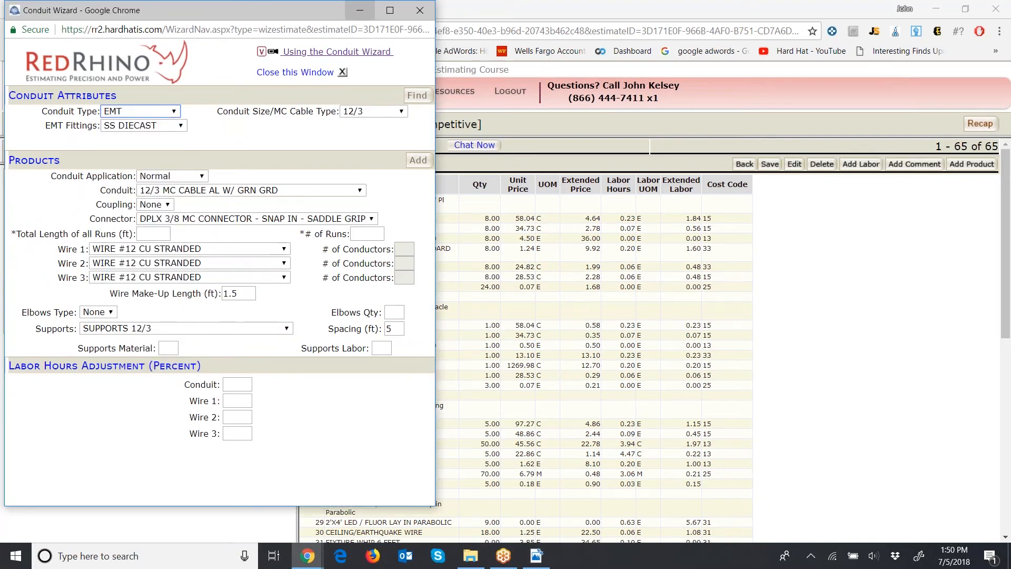
{"action": "left_click", "coordinate": [151, 126]}
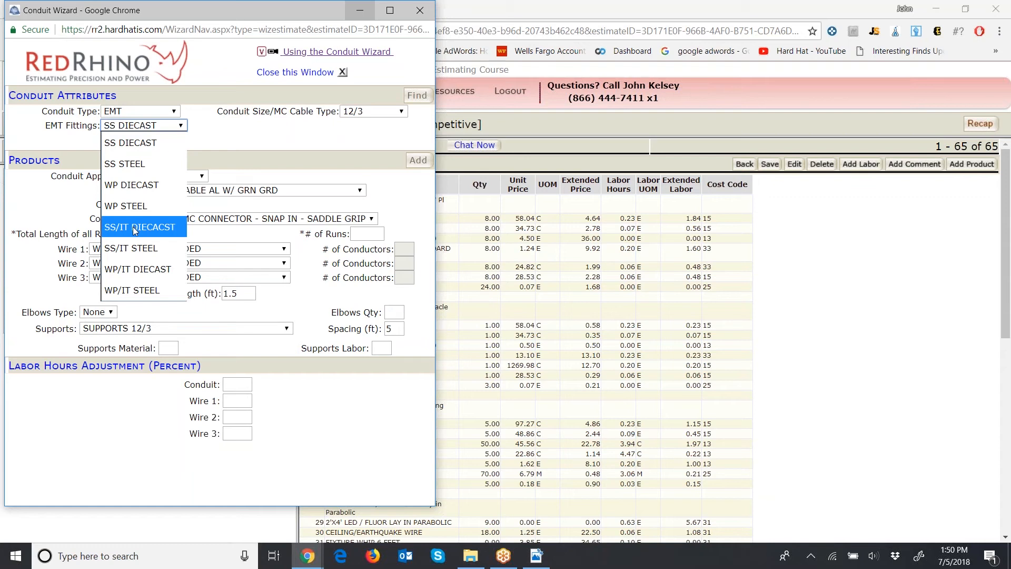
{"action": "left_click", "coordinate": [132, 170]}
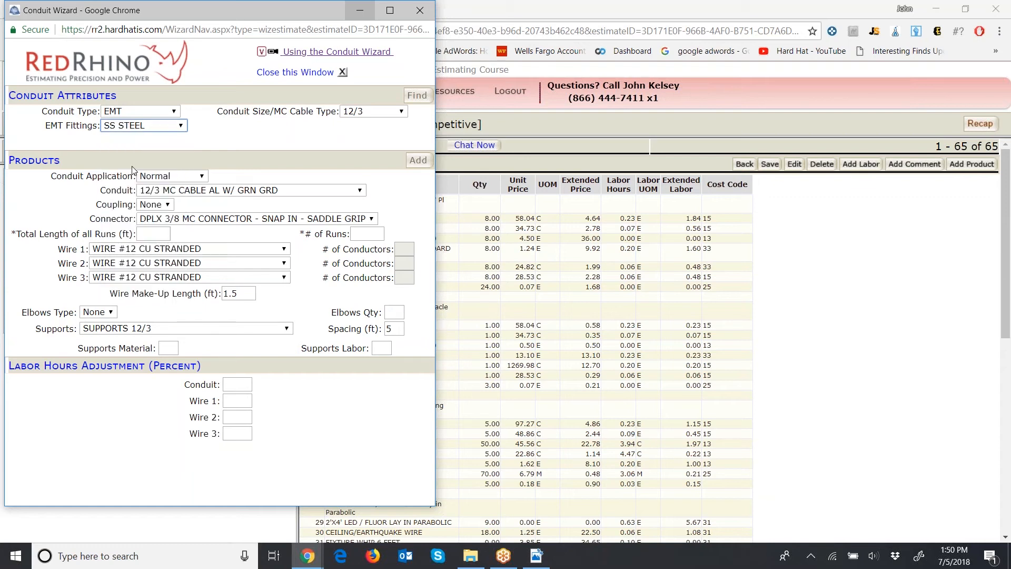
{"action": "left_click", "coordinate": [387, 114]}
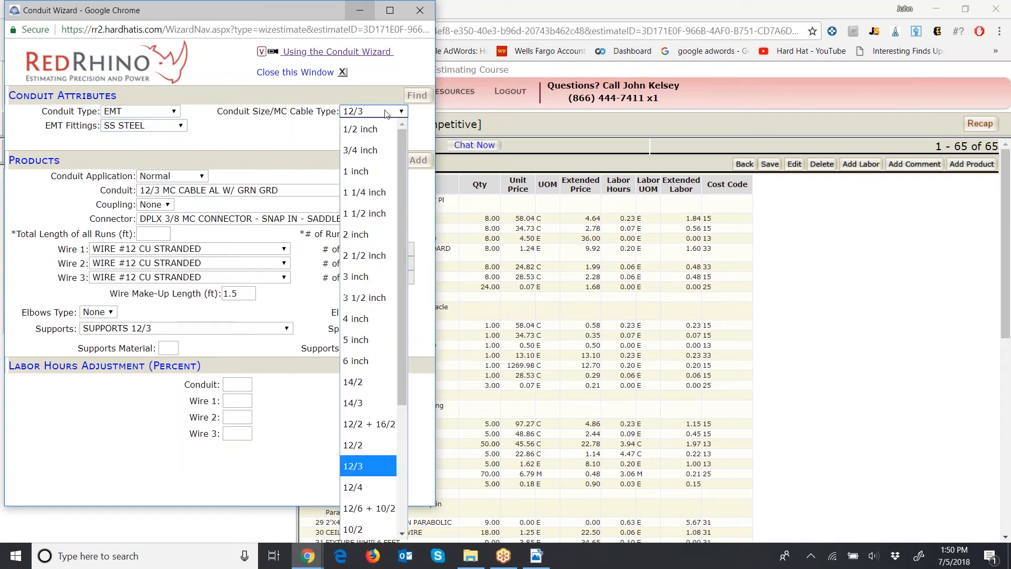
{"action": "left_click", "coordinate": [371, 150]}
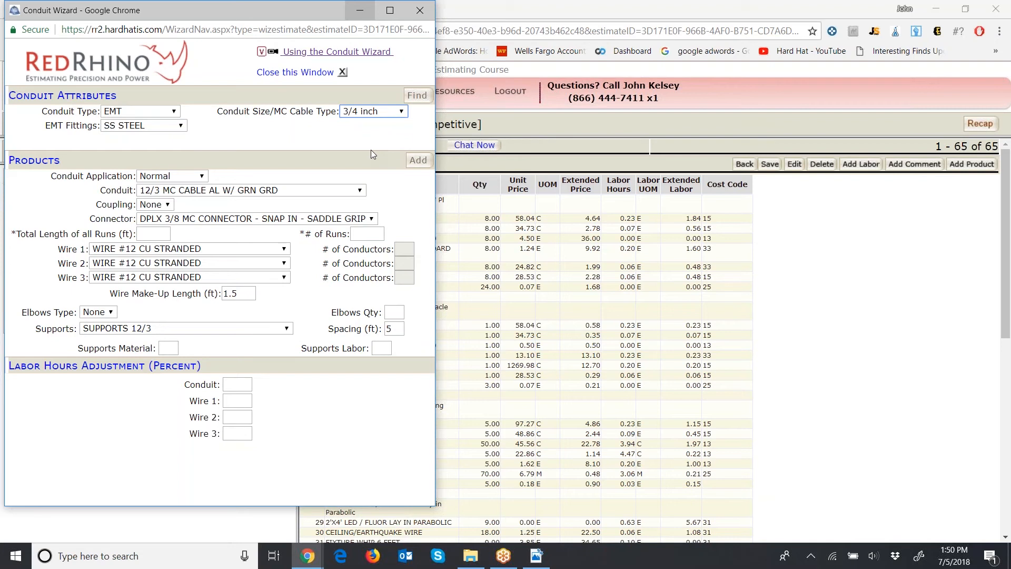
{"action": "left_click", "coordinate": [415, 96]}
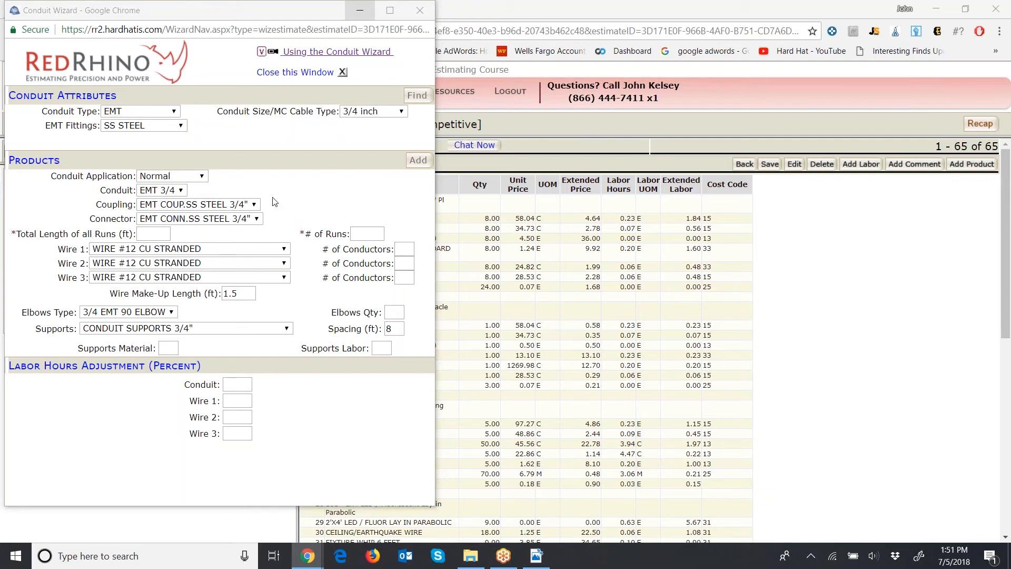
Set the EMT application to Exposed +10 with 20 ft total length, 2 runs and 5 conductors of #12 CU stranded wire.
{"action": "left_click", "coordinate": [204, 181]}
{"action": "left_click", "coordinate": [185, 216]}
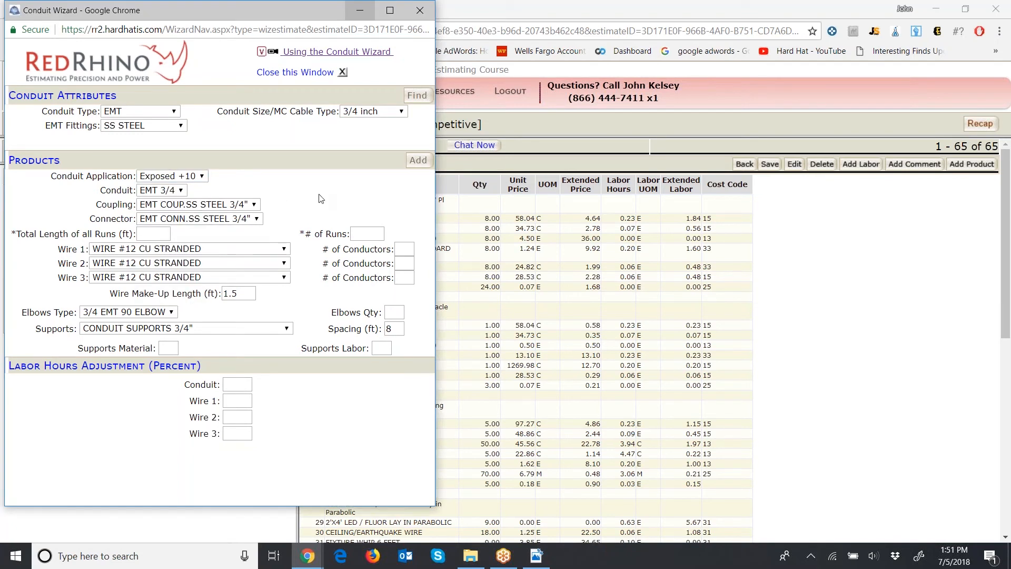
{"action": "left_click", "coordinate": [166, 234]}
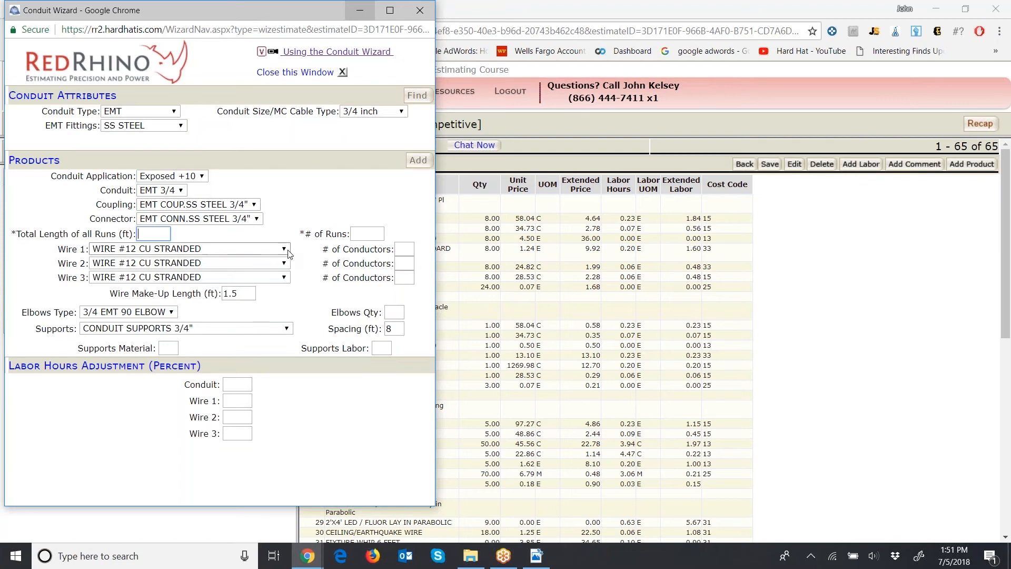
{"action": "type", "text": "20"}
{"action": "left_click", "coordinate": [376, 234]}
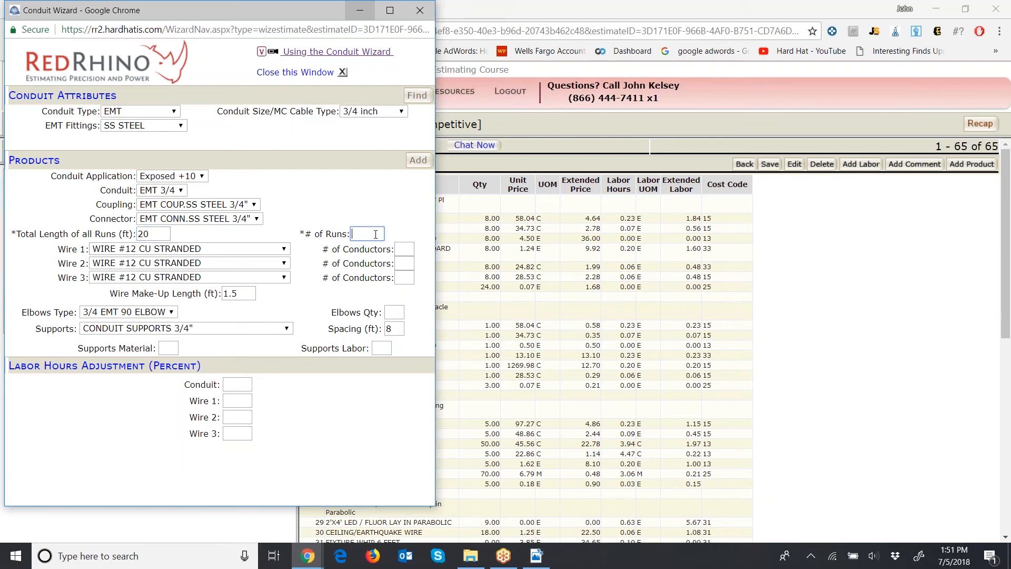
{"action": "type", "text": "2"}
{"action": "left_click", "coordinate": [404, 250]}
{"action": "type", "text": "5"}
Look through the wire and cable types available for the second wire, down to the pull line and pull rope.
{"action": "left_click", "coordinate": [284, 264]}
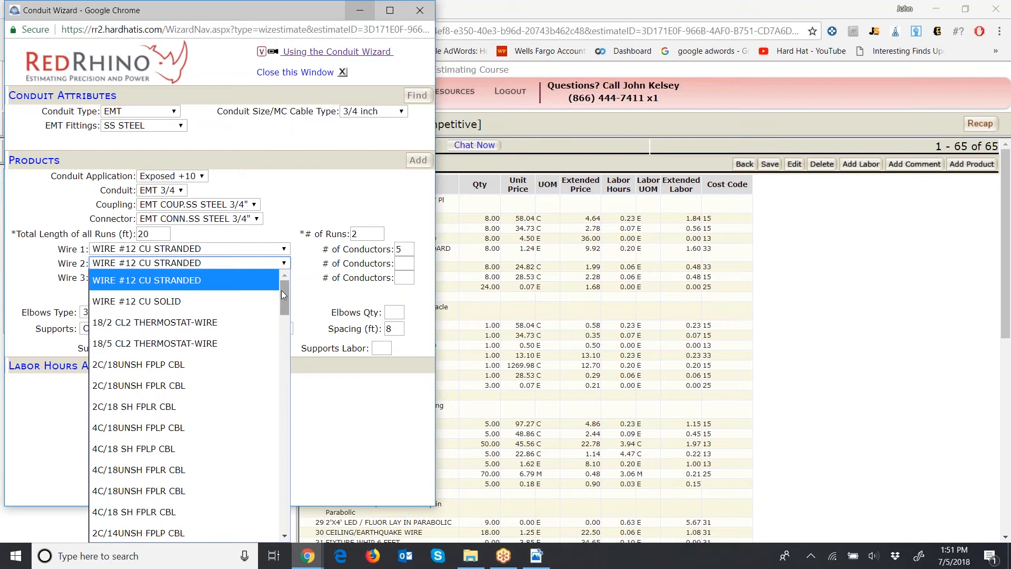
{"action": "left_click_drag", "start_coordinate": [282, 290], "coordinate": [279, 370]}
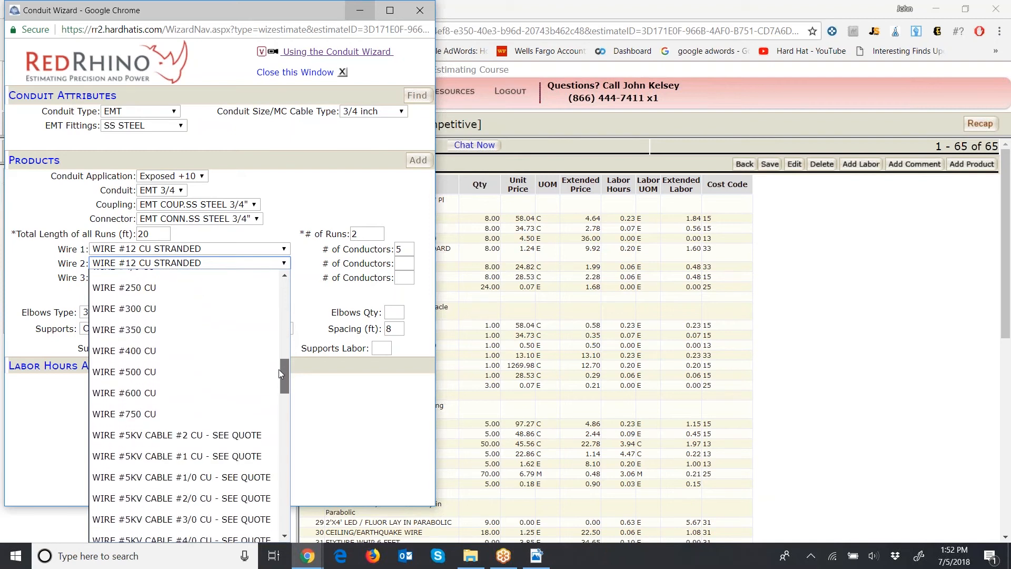
{"action": "left_click_drag", "start_coordinate": [279, 369], "coordinate": [277, 519]}
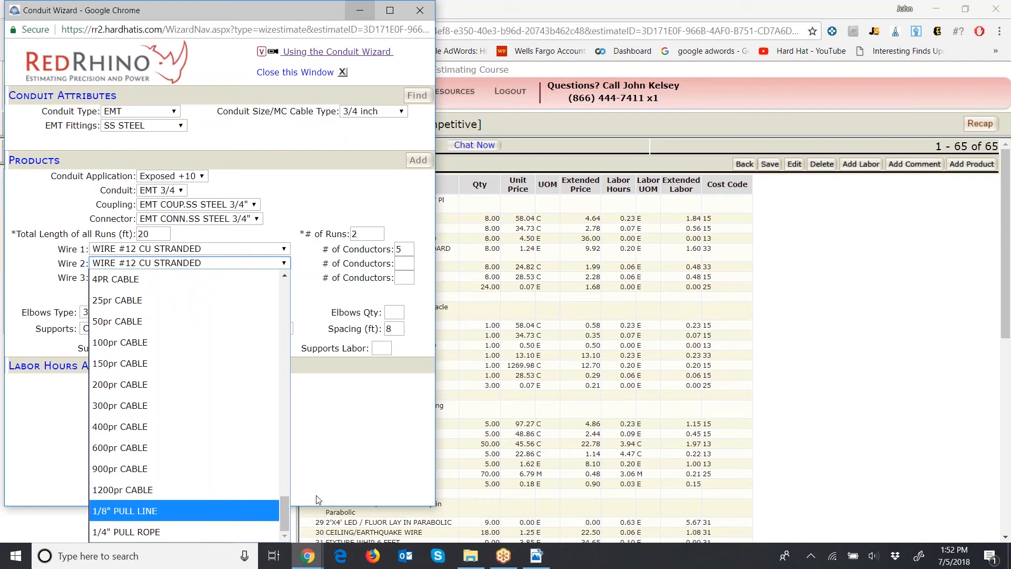
{"action": "left_click", "coordinate": [362, 442]}
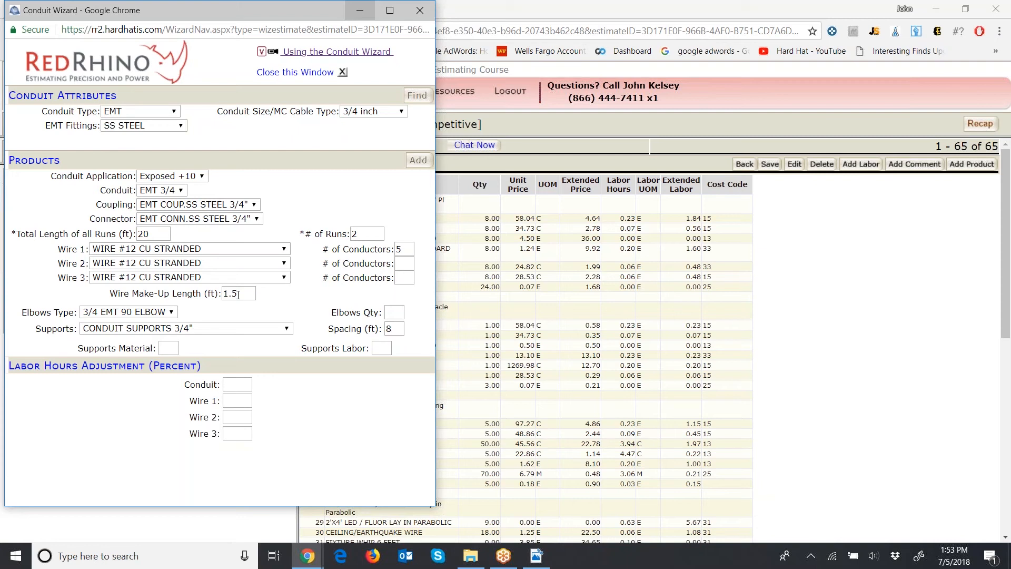
Add the EMT run to the takeoff with a 3 ft wire make-up length, close the Conduit Wizard and save the takeoff.
{"action": "double_click", "coordinate": [238, 295]}
{"action": "type", "text": "3"}
{"action": "left_click", "coordinate": [418, 160]}
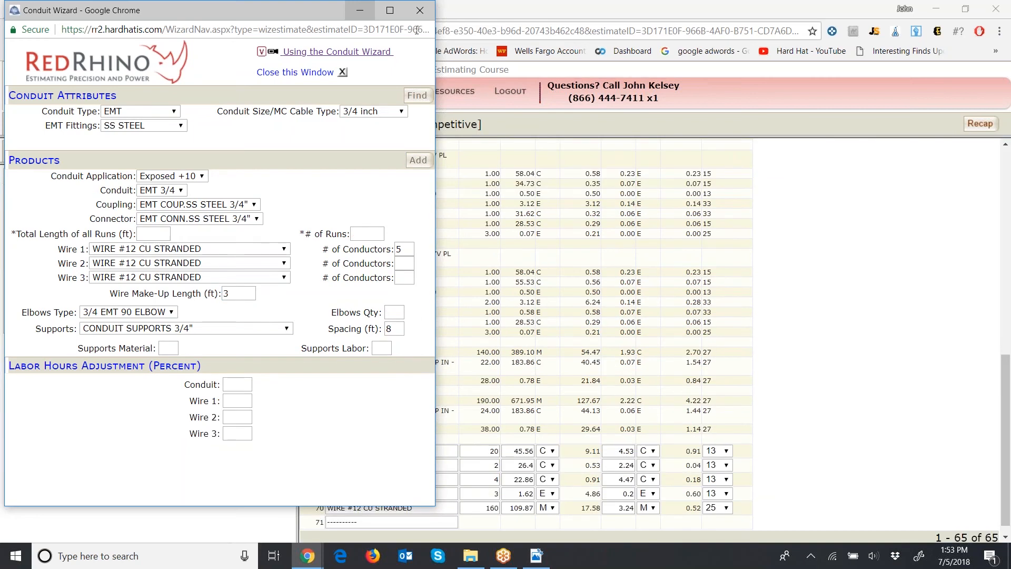
{"action": "left_click", "coordinate": [419, 10]}
{"action": "scroll", "coordinate": [781, 215], "scroll_direction": "up", "scroll_amount": 1}
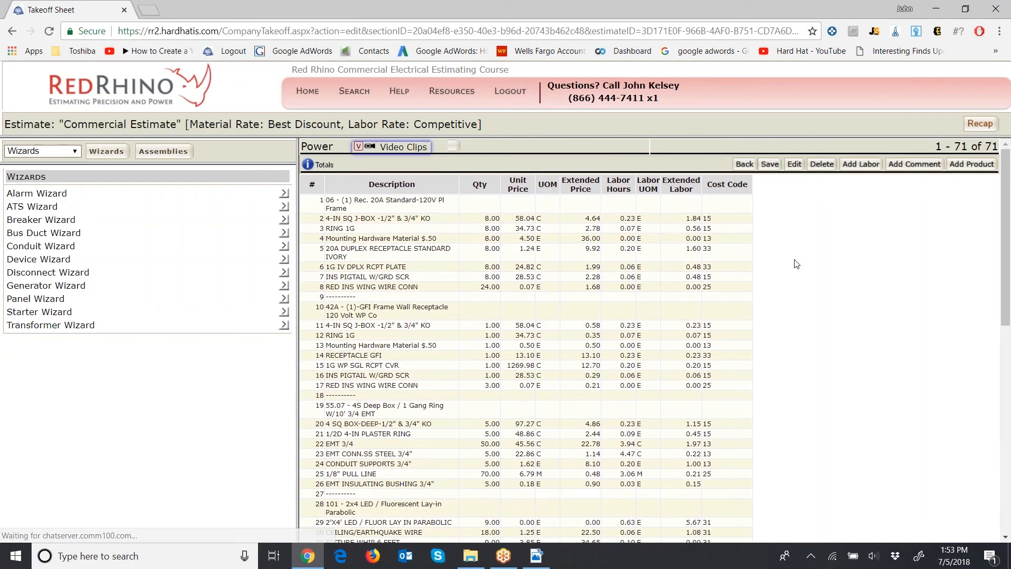
{"action": "scroll", "coordinate": [785, 316], "scroll_direction": "down", "scroll_amount": 8}
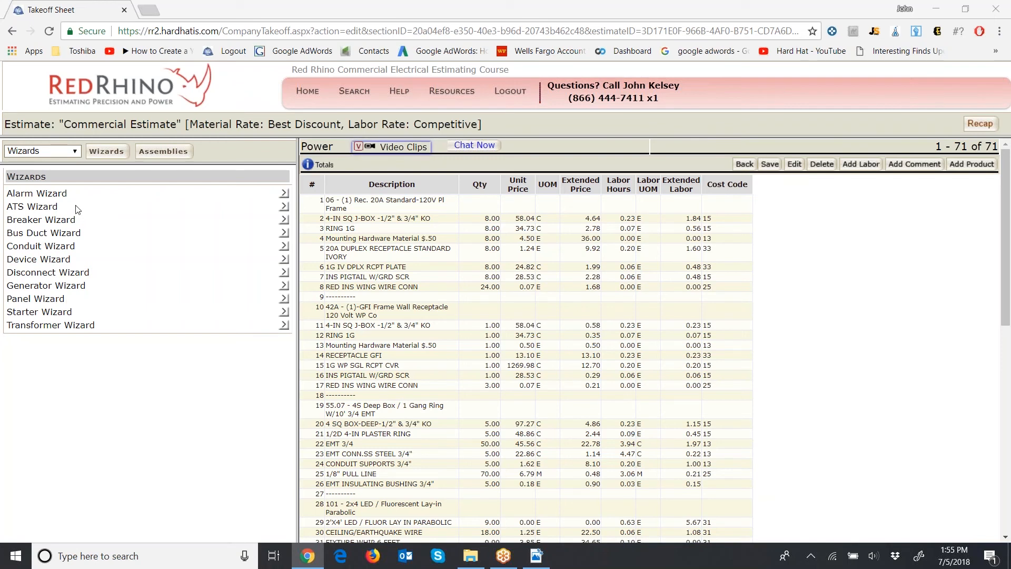
Show the products under 11015 - Circuit Breaker Termination Labor in product catalog 8000 - Electrical Commercial/Indust - Labor Only.
{"action": "left_click", "coordinate": [77, 151]}
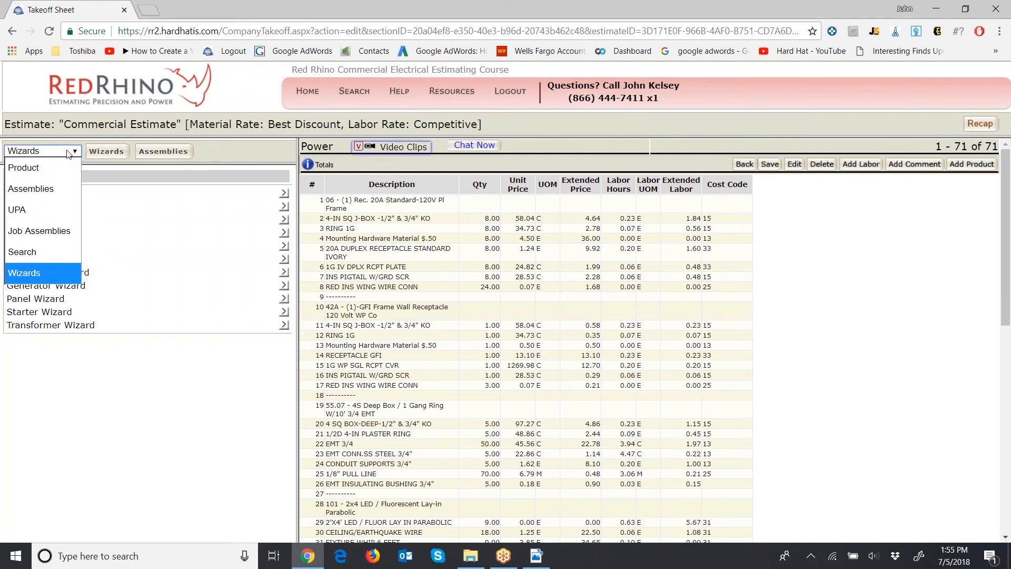
{"action": "left_click", "coordinate": [34, 168]}
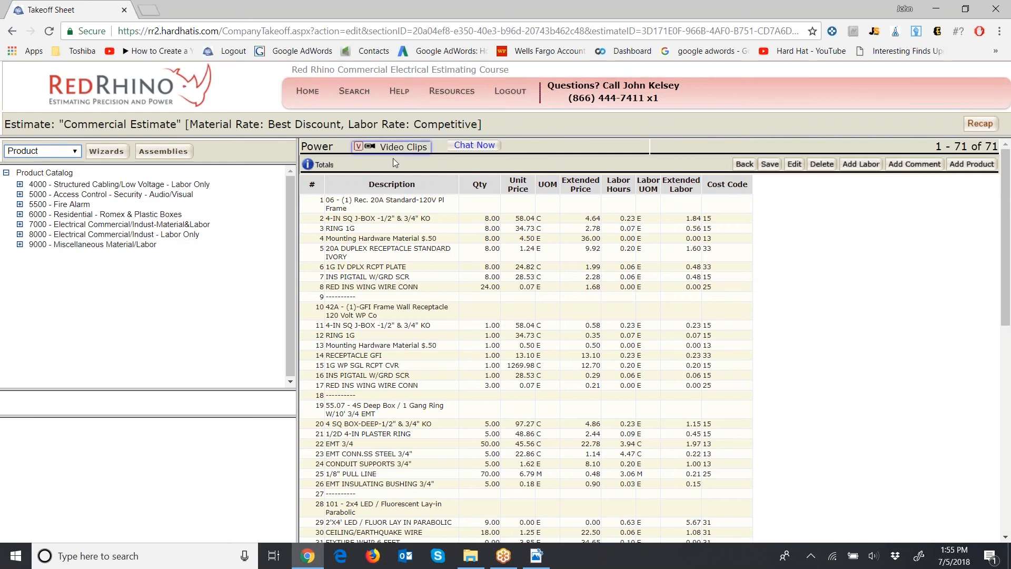
{"action": "mouse_move", "coordinate": [397, 151]}
{"action": "left_click", "coordinate": [21, 234]}
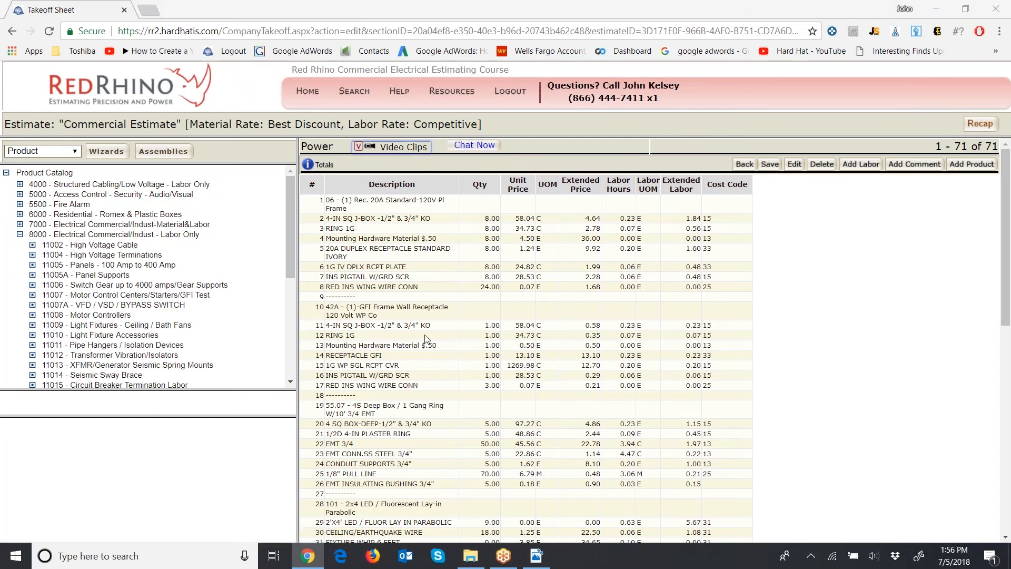
{"action": "left_click_drag", "start_coordinate": [288, 239], "coordinate": [283, 299]}
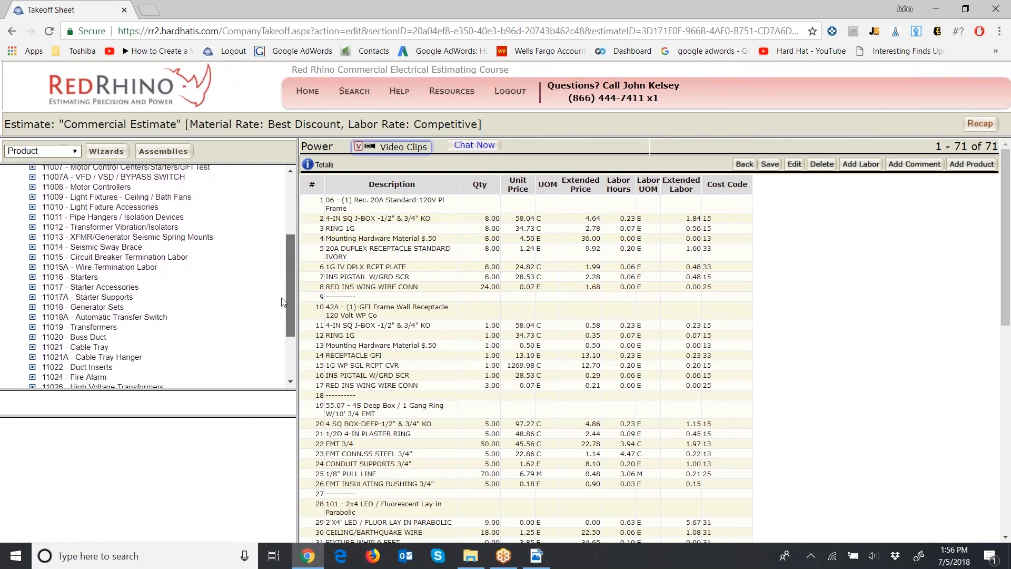
{"action": "left_click", "coordinate": [89, 259]}
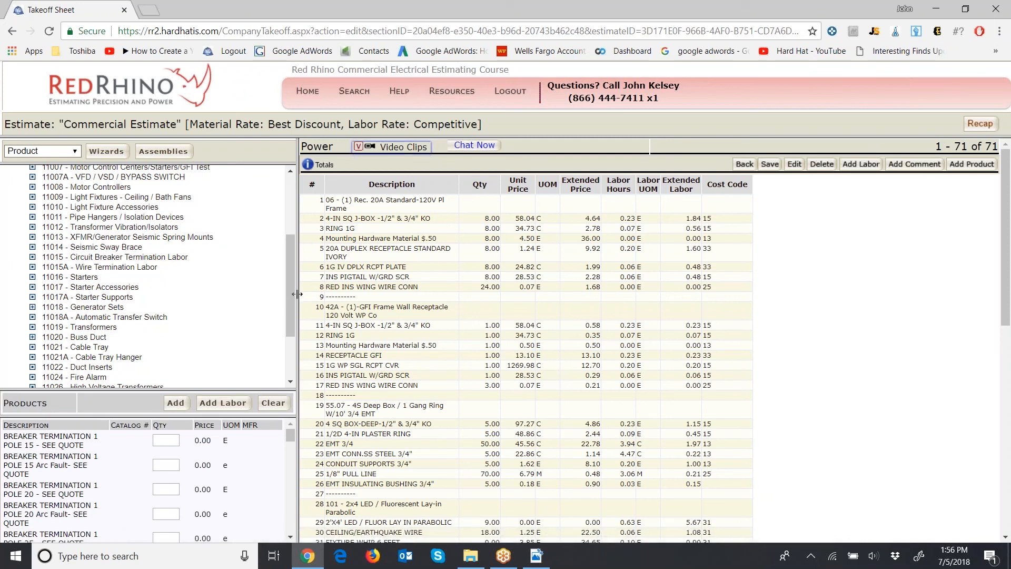
Add 5 of BREAKER TERMINATION 1 POLE 20 - SEE QUOTE to the takeoff and save it.
{"action": "left_click_drag", "start_coordinate": [298, 294], "coordinate": [563, 320]}
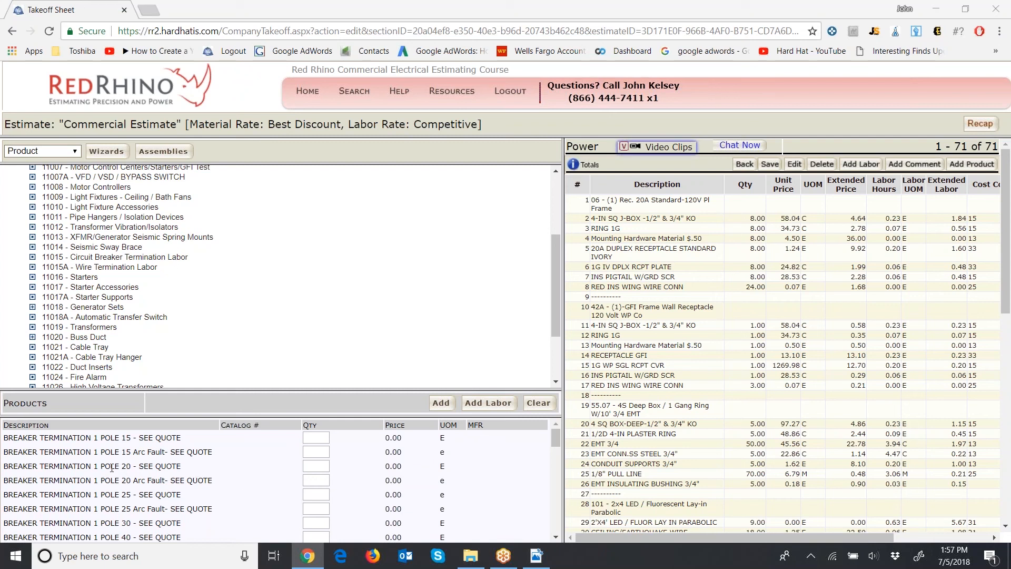
{"action": "left_click", "coordinate": [316, 467]}
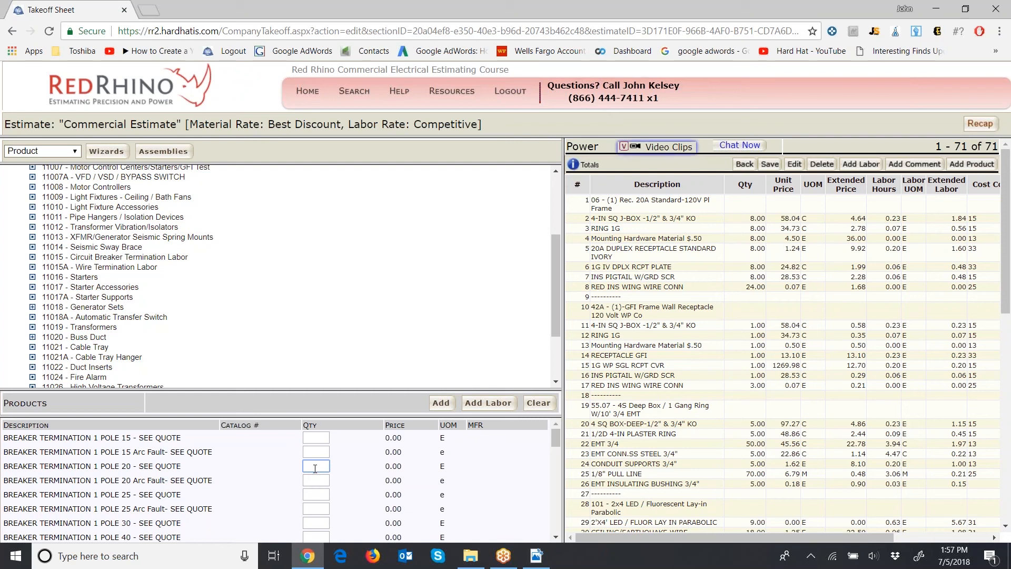
{"action": "type", "text": "5"}
{"action": "left_click", "coordinate": [441, 403]}
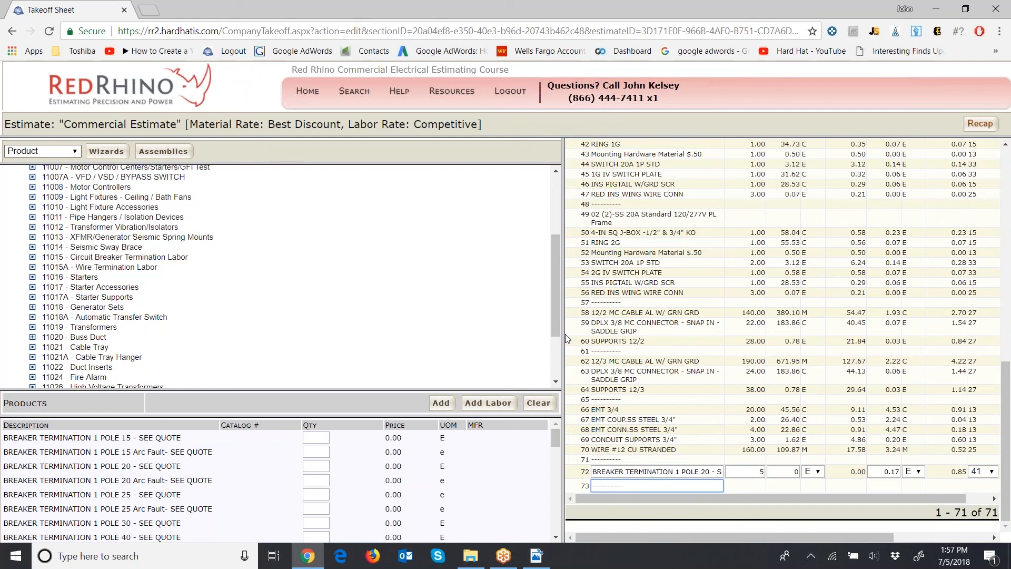
{"action": "left_click_drag", "start_coordinate": [563, 285], "coordinate": [265, 284]}
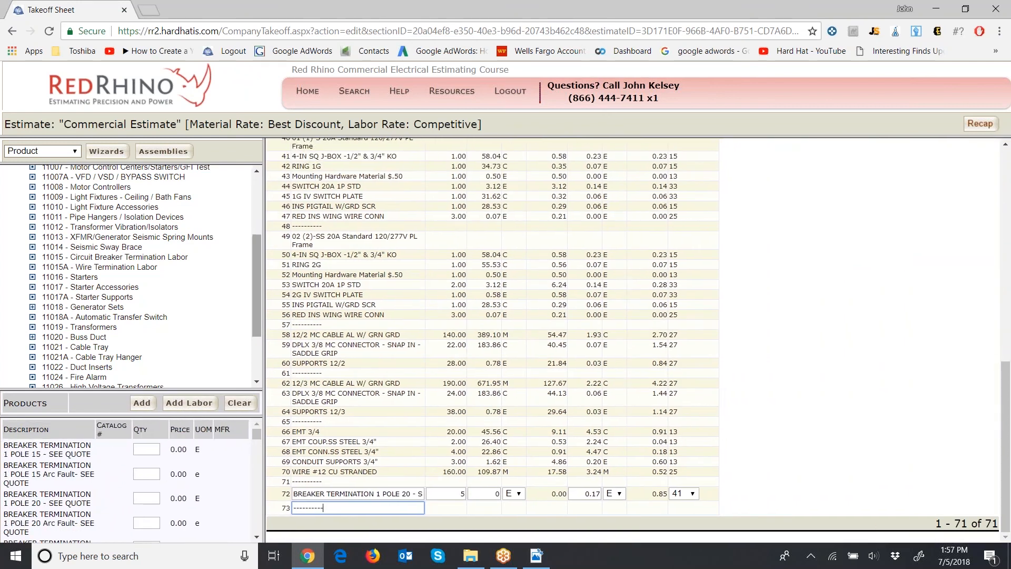
{"action": "left_click", "coordinate": [769, 164]}
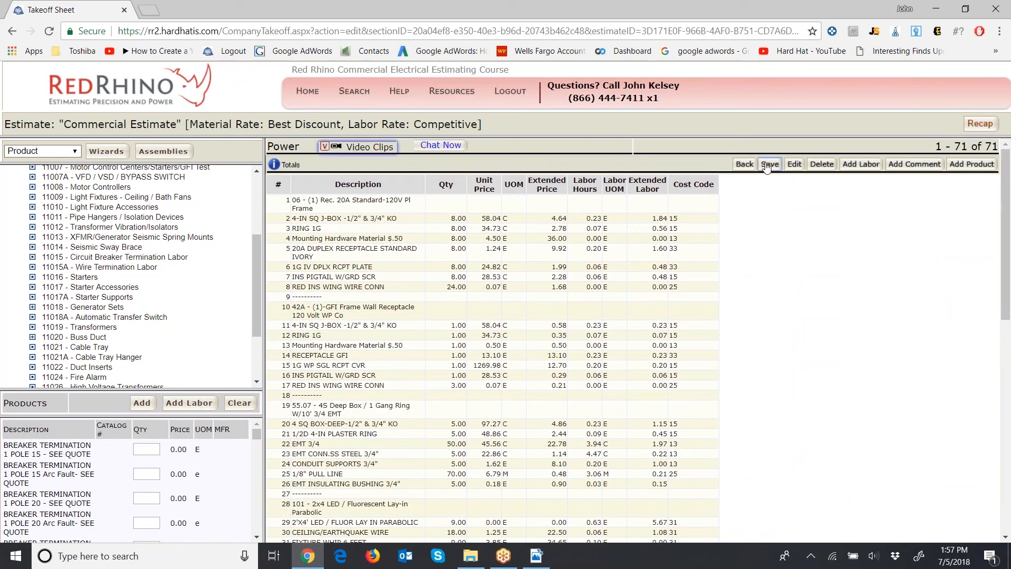
{"action": "scroll", "coordinate": [752, 296], "scroll_direction": "down", "scroll_amount": 10}
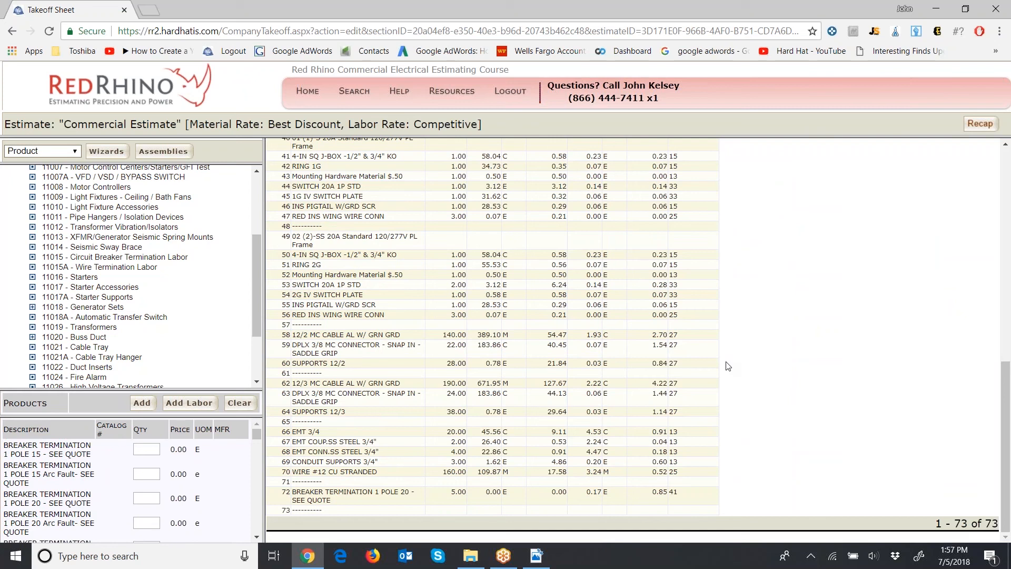
Edit the BREAKER TERMINATION 1 POLE 20 row and set its unit price to 18.
{"action": "left_click", "coordinate": [404, 495]}
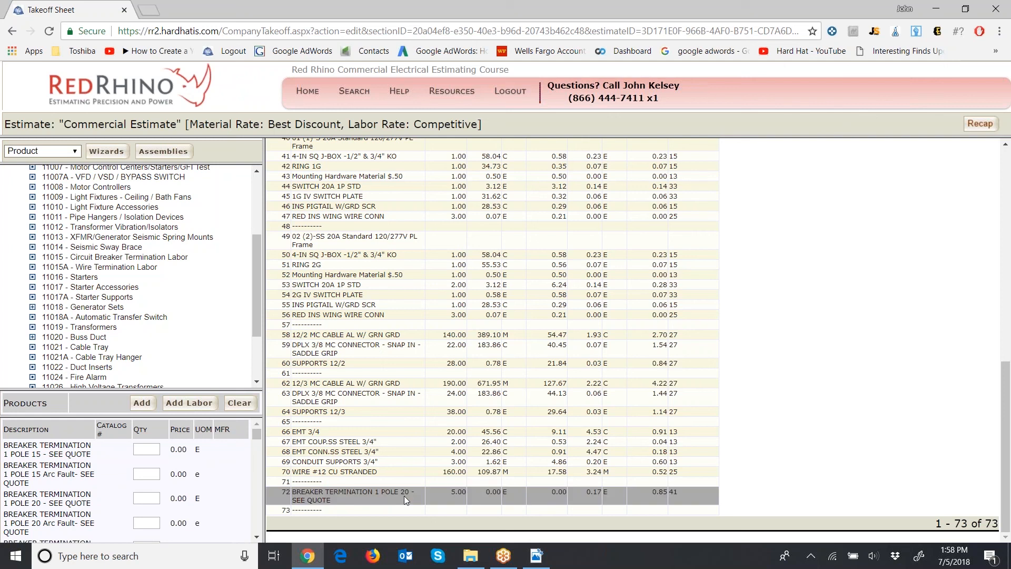
{"action": "scroll", "coordinate": [734, 408], "scroll_direction": "up", "scroll_amount": 2}
{"action": "scroll", "coordinate": [734, 408], "scroll_direction": "up", "scroll_amount": 8}
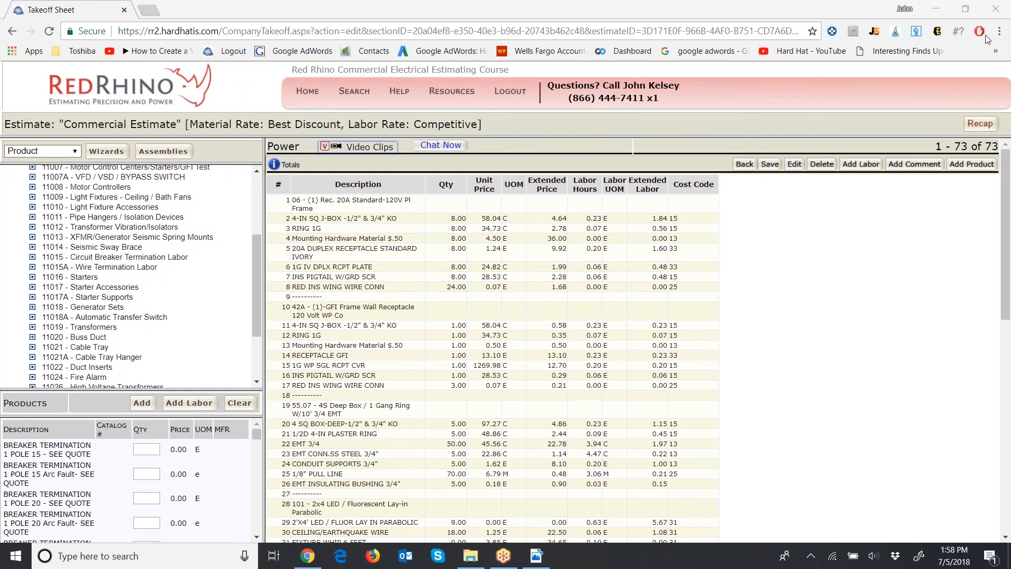
{"action": "left_click", "coordinate": [795, 164]}
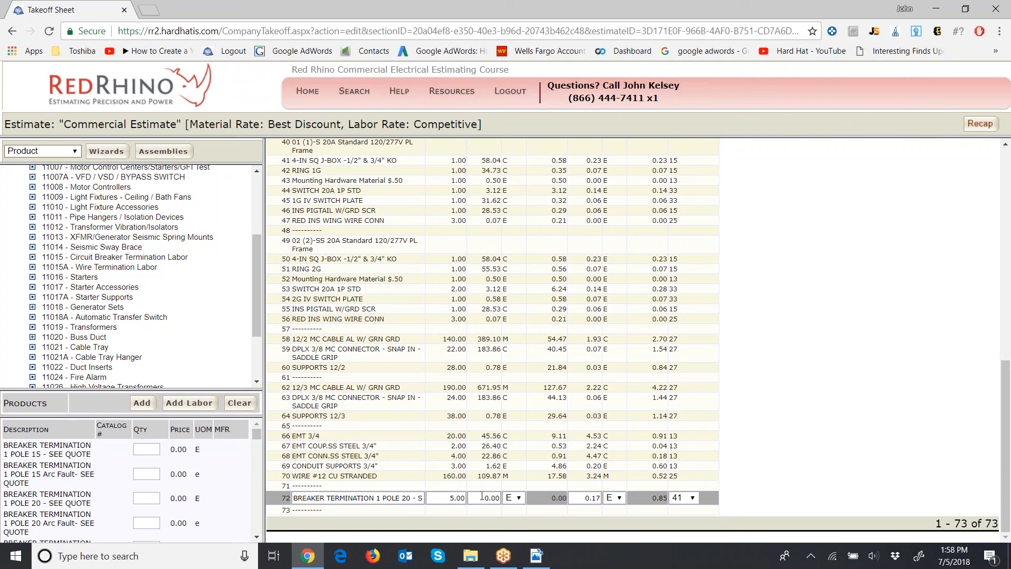
{"action": "left_click_drag", "start_coordinate": [483, 497], "coordinate": [509, 498]}
{"action": "type", "text": "18"}
Shorten the description of the breaker termination row and save the takeoff.
{"action": "left_click", "coordinate": [419, 498]}
{"action": "key", "text": "Right"}
{"action": "key", "text": "Right"}
{"action": "key", "text": "Right"}
{"action": "key", "text": "Right"}
{"action": "key", "text": "Right"}
{"action": "key", "text": "Right"}
{"action": "key", "text": "Right"}
{"action": "key", "text": "Right"}
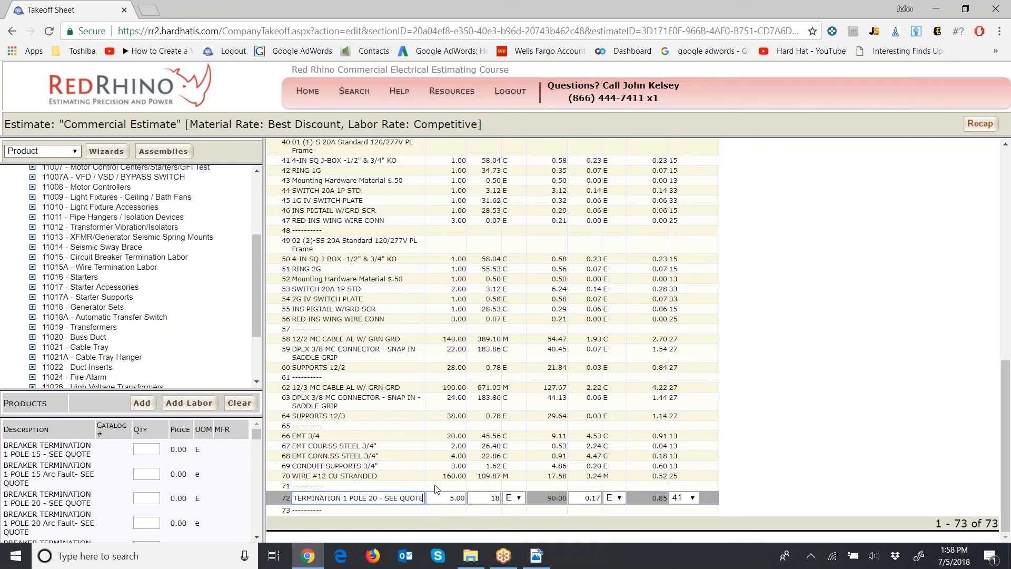
{"action": "key", "text": "Left"}
{"action": "key", "text": "Left"}
{"action": "key", "text": "Left"}
{"action": "key", "text": "Left"}
{"action": "key", "text": "Left"}
{"action": "key", "text": "Left"}
{"action": "key", "text": "Left"}
{"action": "key", "text": "Left"}
{"action": "key", "text": "Left"}
{"action": "key", "text": "Left"}
{"action": "key", "text": "Left"}
{"action": "key", "text": "Left"}
{"action": "key", "text": "Left"}
{"action": "key", "text": "Left"}
{"action": "key", "text": "Left"}
{"action": "key", "text": "Left"}
{"action": "key", "text": "Left"}
{"action": "key", "text": "Left"}
{"action": "key", "text": "Left"}
{"action": "key", "text": "Left"}
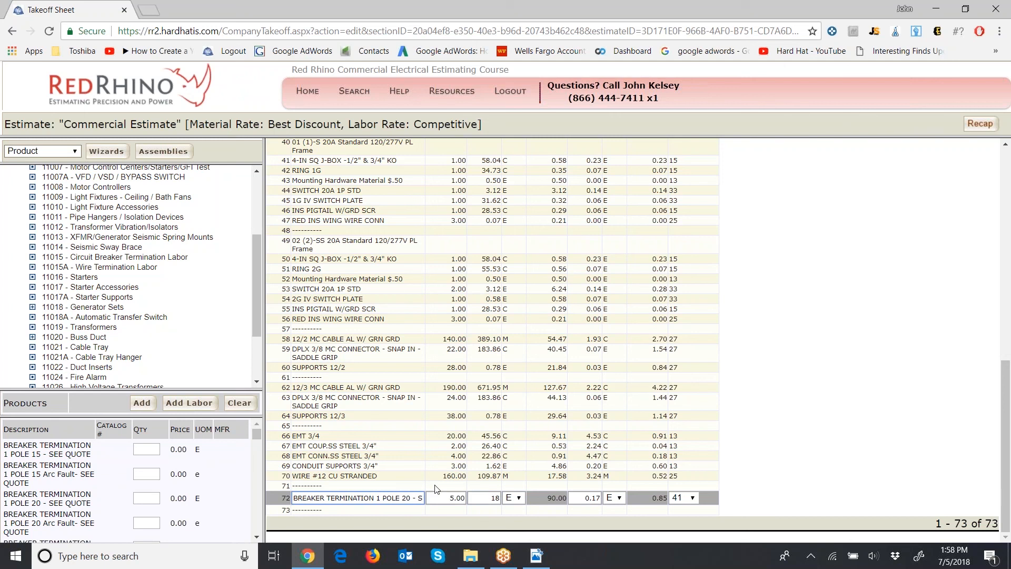
{"action": "key", "text": "BackSpace"}
{"action": "scroll", "coordinate": [816, 431], "scroll_direction": "up", "scroll_amount": 10}
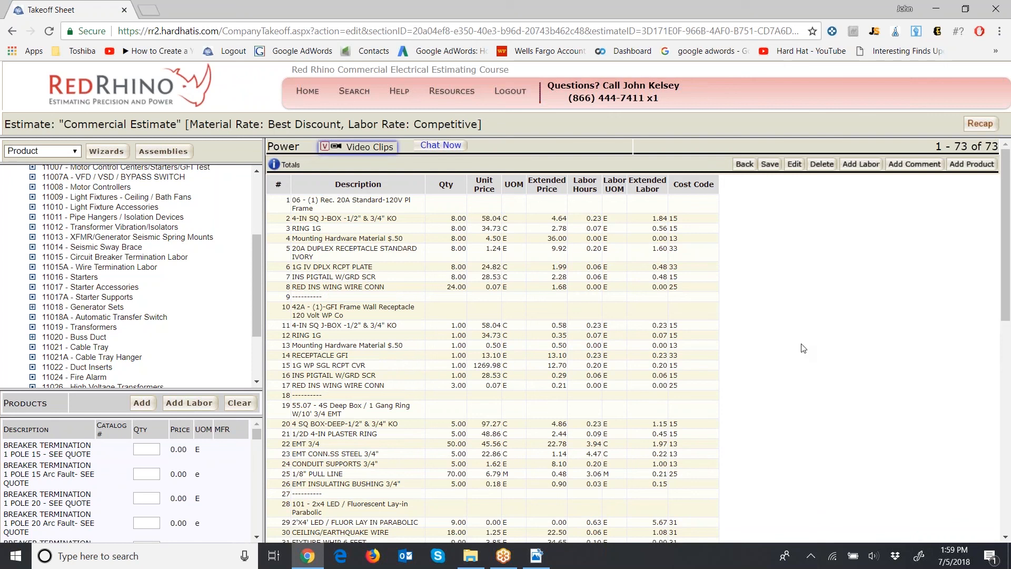
{"action": "left_click", "coordinate": [770, 166]}
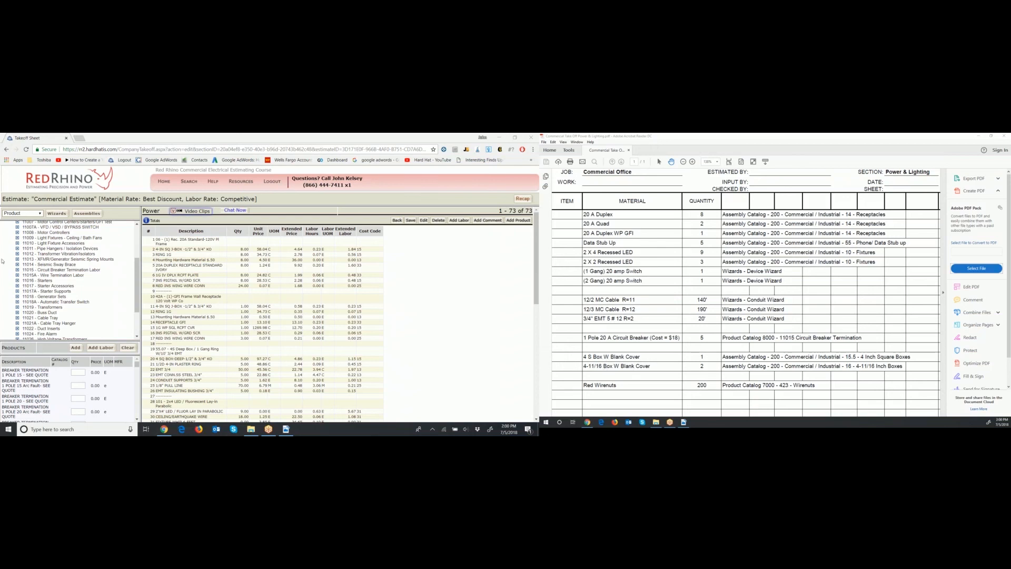
Add 1 of assembly 01 - 4s Box With Blank Cover from 200 - Commercial / Industrial, 15.5 - 4 Inch Square Boxes.
{"action": "left_click", "coordinate": [87, 213]}
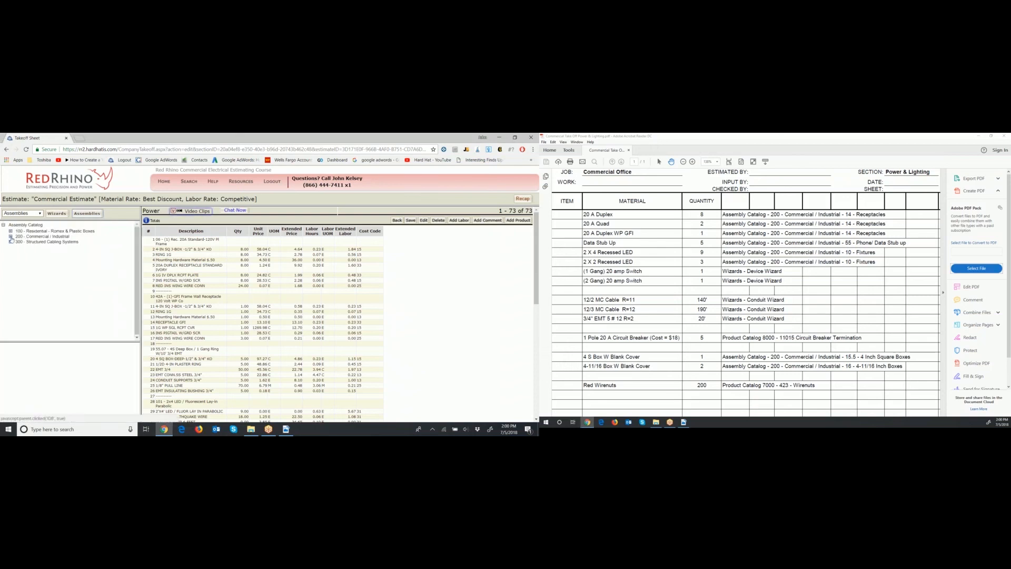
{"action": "left_click", "coordinate": [11, 236]}
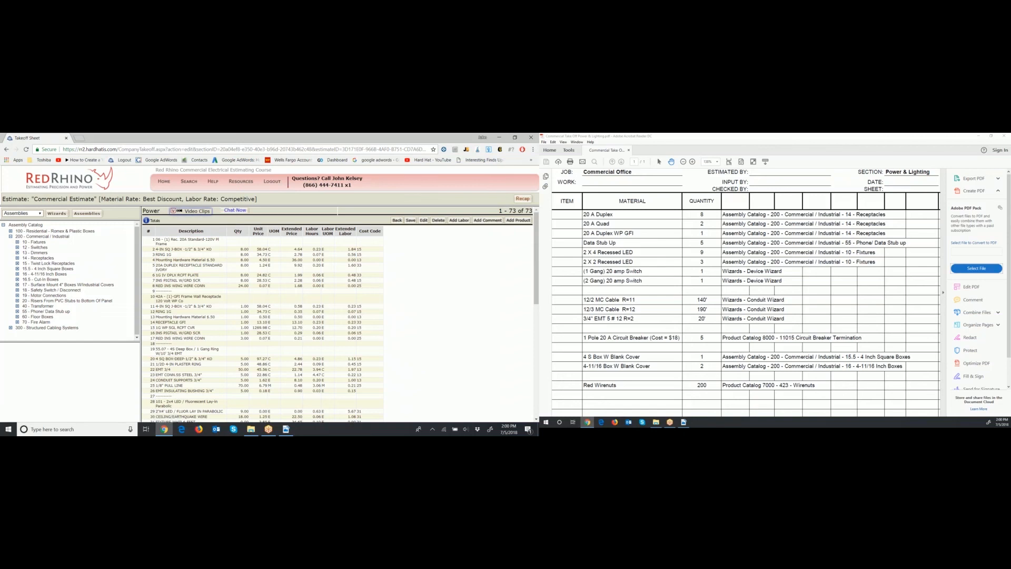
{"action": "left_click", "coordinate": [54, 269]}
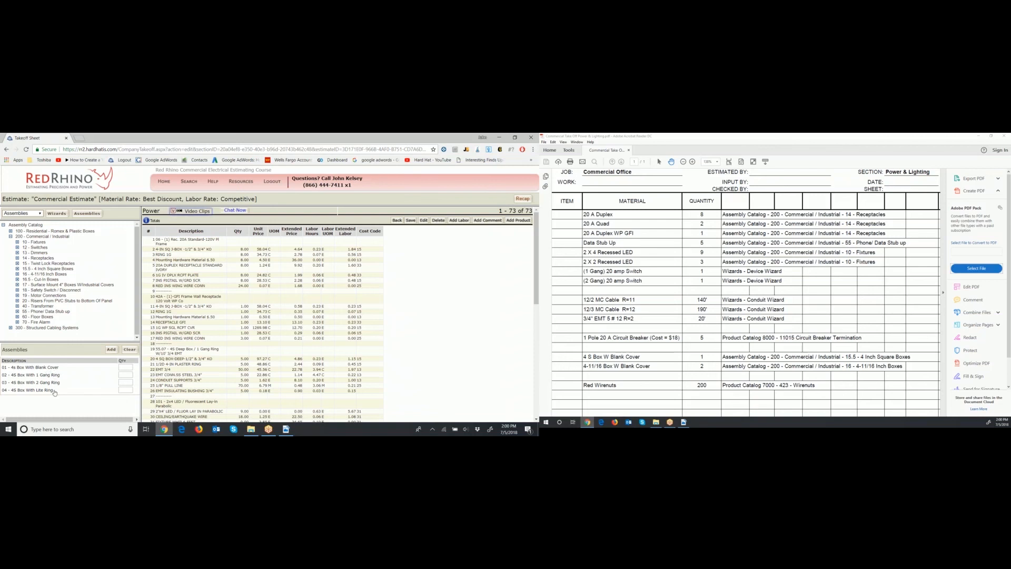
{"action": "left_click", "coordinate": [122, 367]}
{"action": "left_click", "coordinate": [112, 350]}
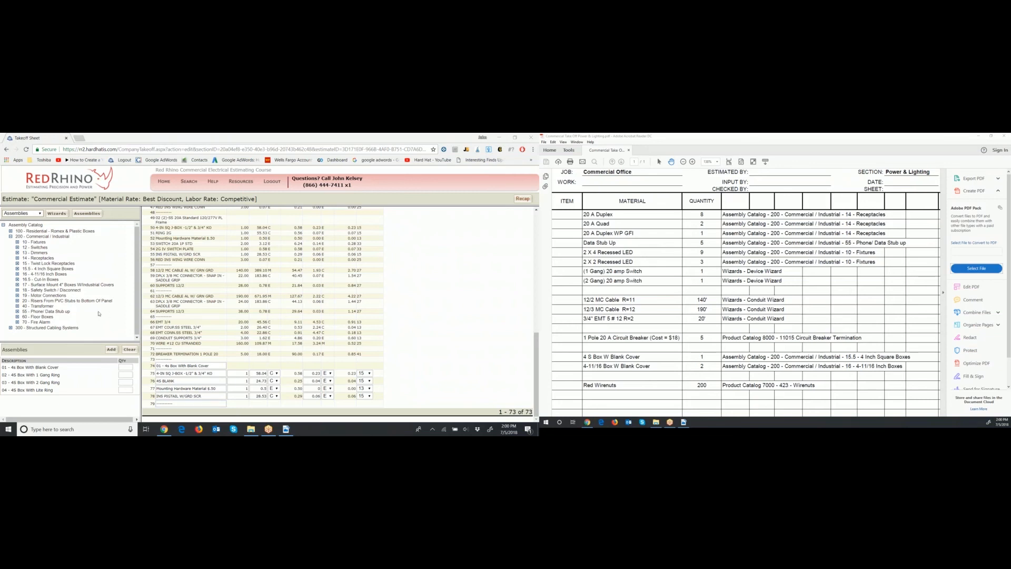
Add 2 of assembly 01 - 4-11/16 Box With Blank Cover from 16 - 4-11/16 Inch Boxes and save the takeoff.
{"action": "left_click", "coordinate": [37, 275]}
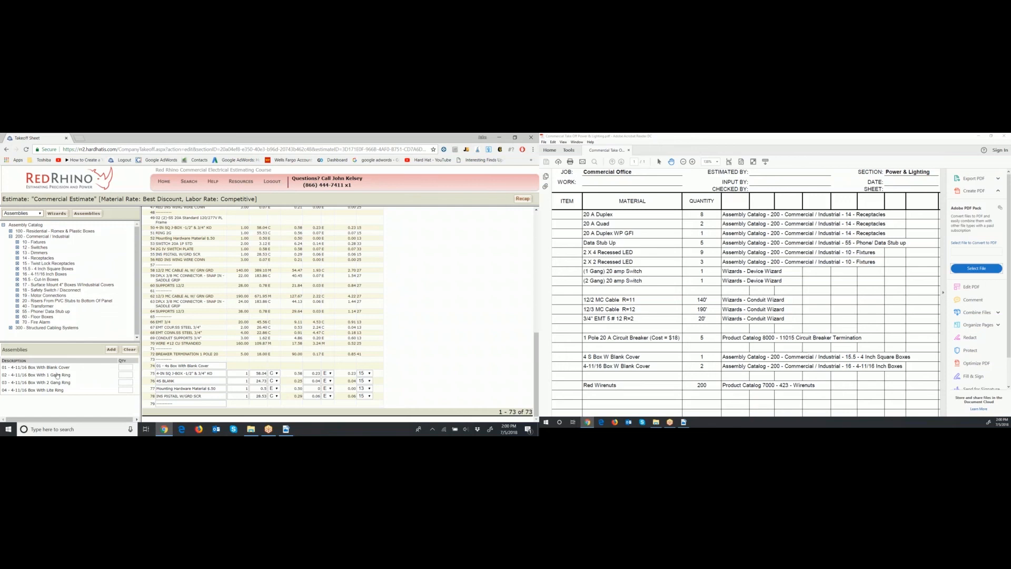
{"action": "left_click", "coordinate": [126, 366]}
{"action": "left_click", "coordinate": [112, 350]}
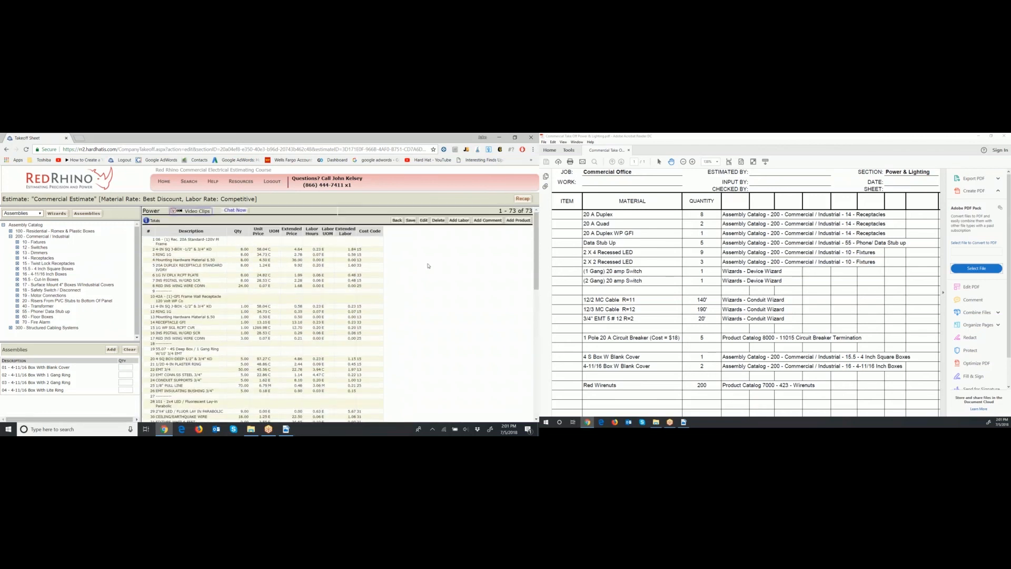
{"action": "left_click", "coordinate": [409, 221]}
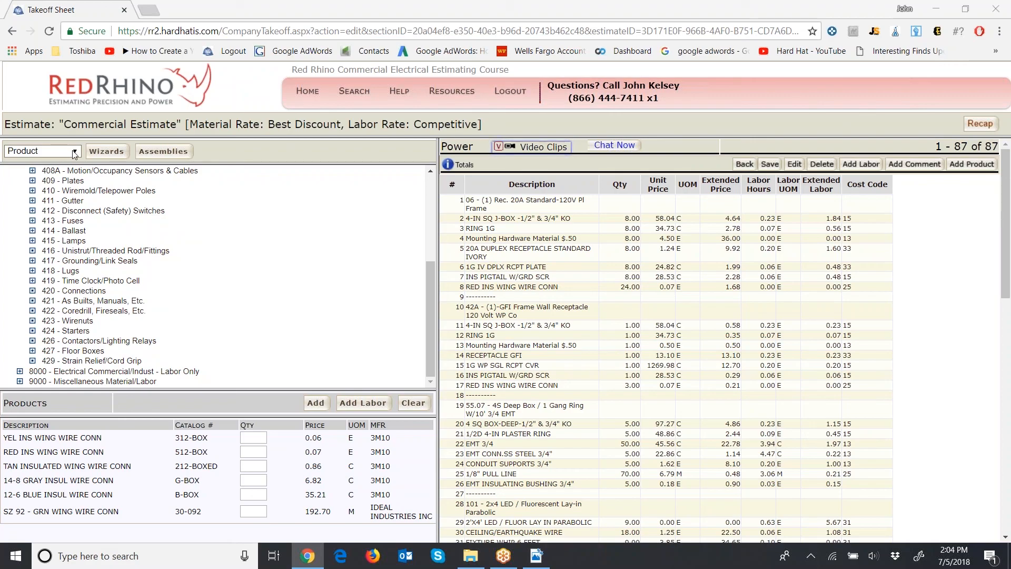
Switch to the product catalog and show the products under 423 - Wirenuts in 7000 - Electrical Commercial/Indust-Material&Labor.
{"action": "left_click", "coordinate": [74, 151]}
{"action": "left_click", "coordinate": [42, 164]}
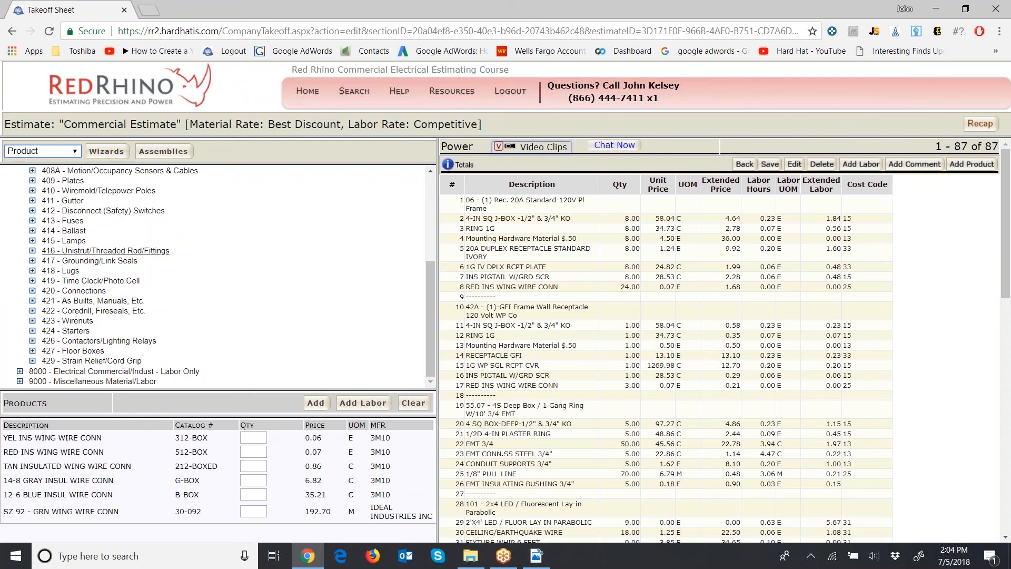
{"action": "scroll", "coordinate": [106, 253], "scroll_direction": "up", "scroll_amount": 3}
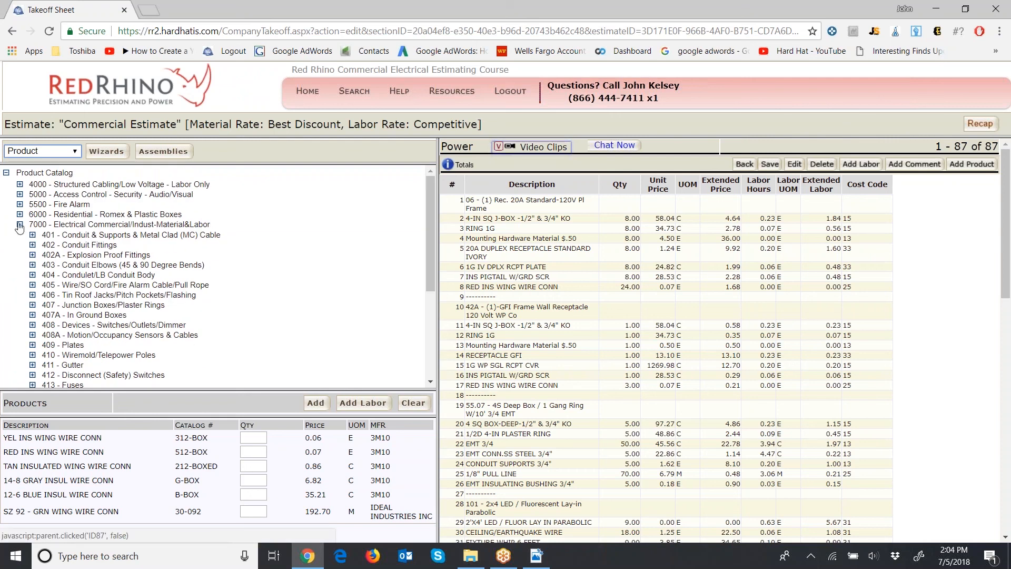
{"action": "scroll", "coordinate": [237, 370], "scroll_direction": "down", "scroll_amount": 3}
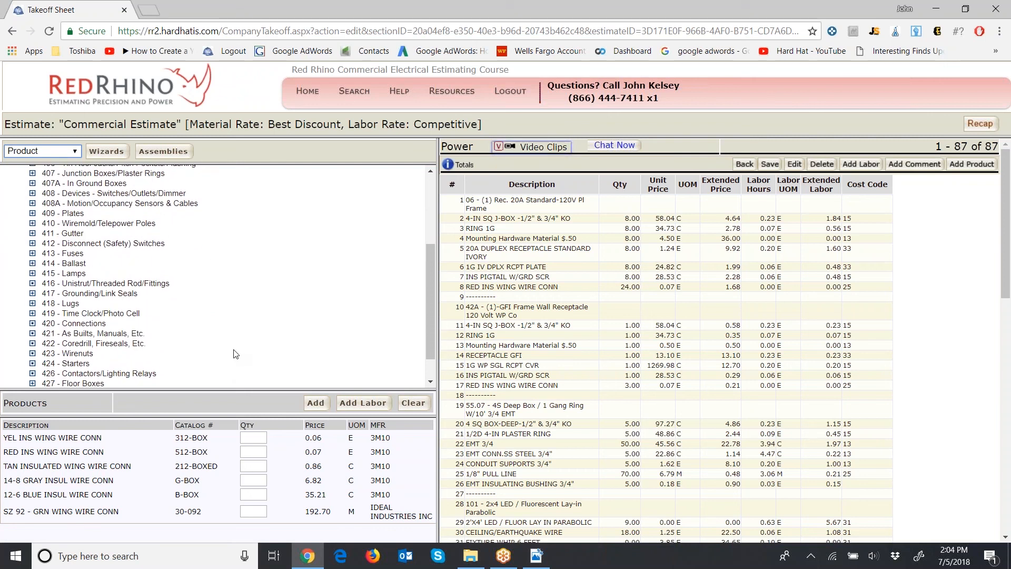
{"action": "scroll", "coordinate": [235, 354], "scroll_direction": "down", "scroll_amount": 1}
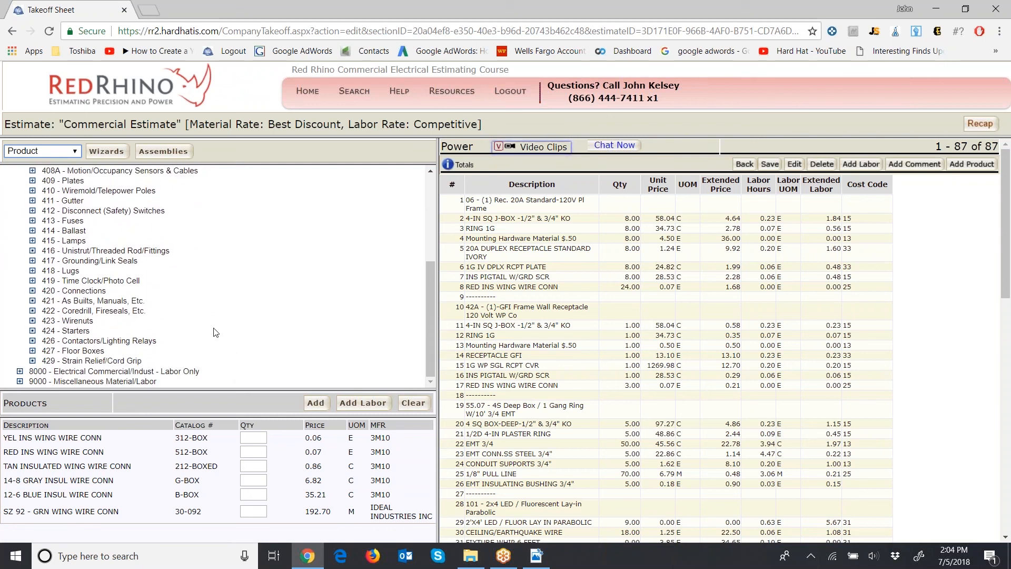
{"action": "left_click", "coordinate": [78, 321]}
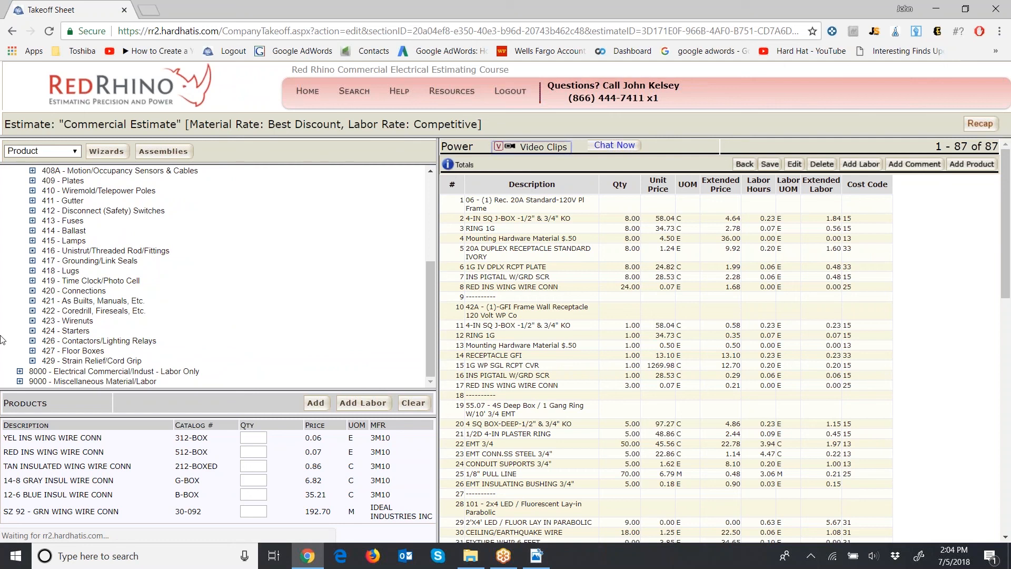
Add 200 of RED INS WING WIRE CONN, catalog number 512-BOX, to the takeoff.
{"action": "left_click", "coordinate": [256, 451]}
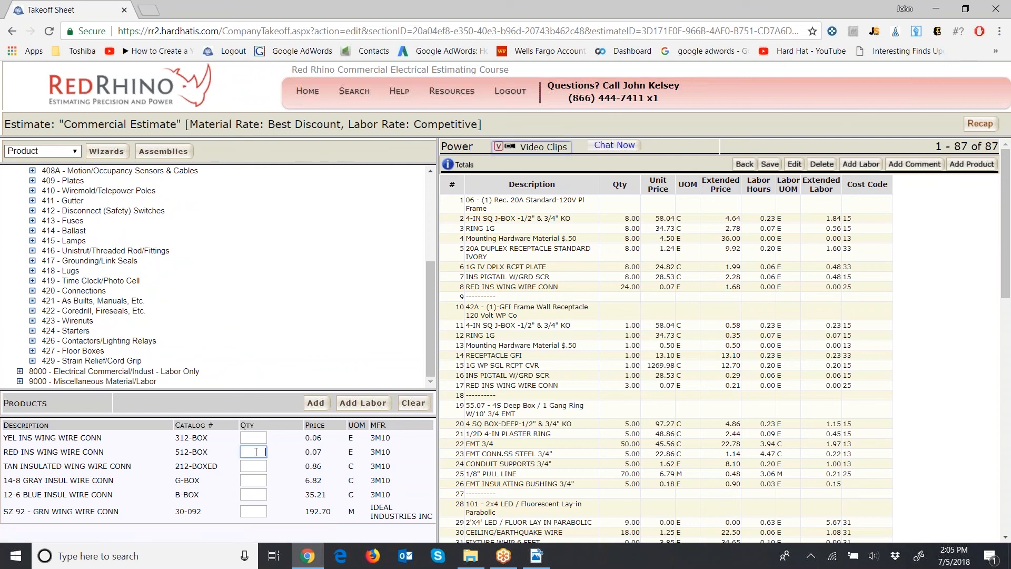
{"action": "type", "text": "200"}
{"action": "scroll", "coordinate": [716, 410], "scroll_direction": "down", "scroll_amount": 10}
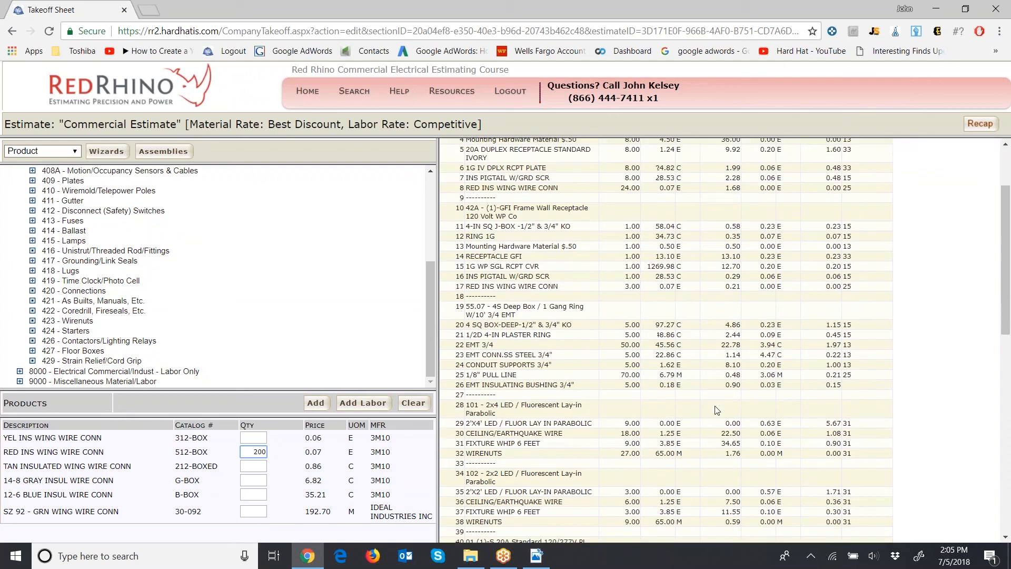